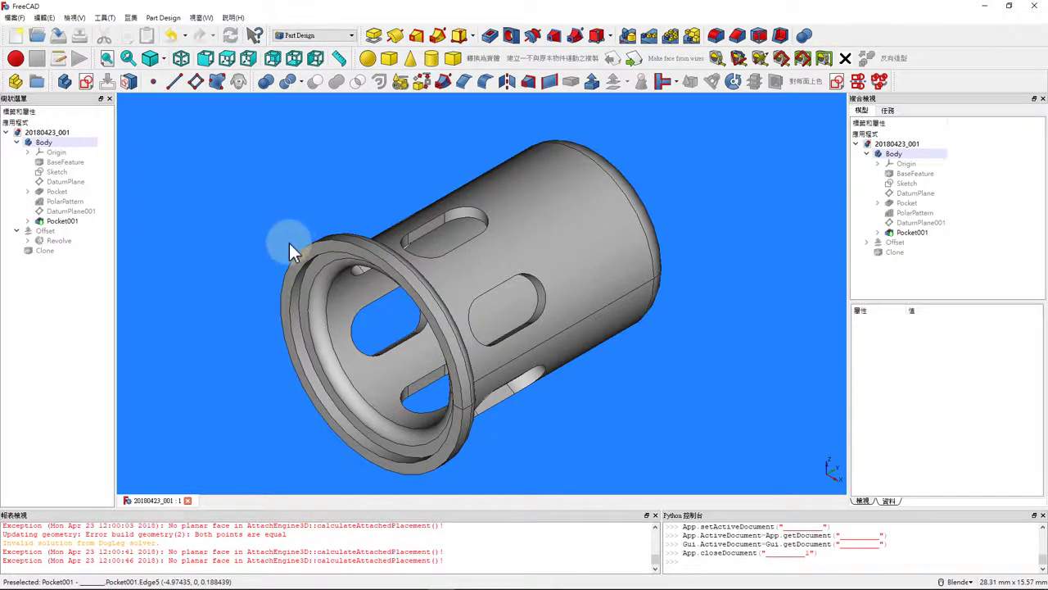
Step: Confirm Part Design is the active workbench
scroll(300, 229, down, 1)
scroll(302, 281, up, 1)
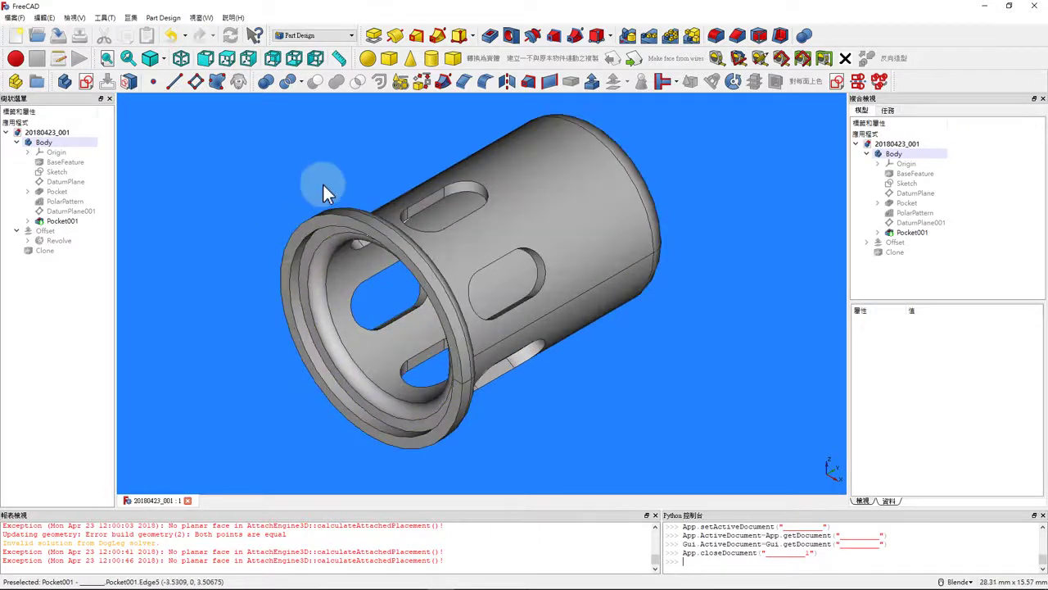
click(325, 36)
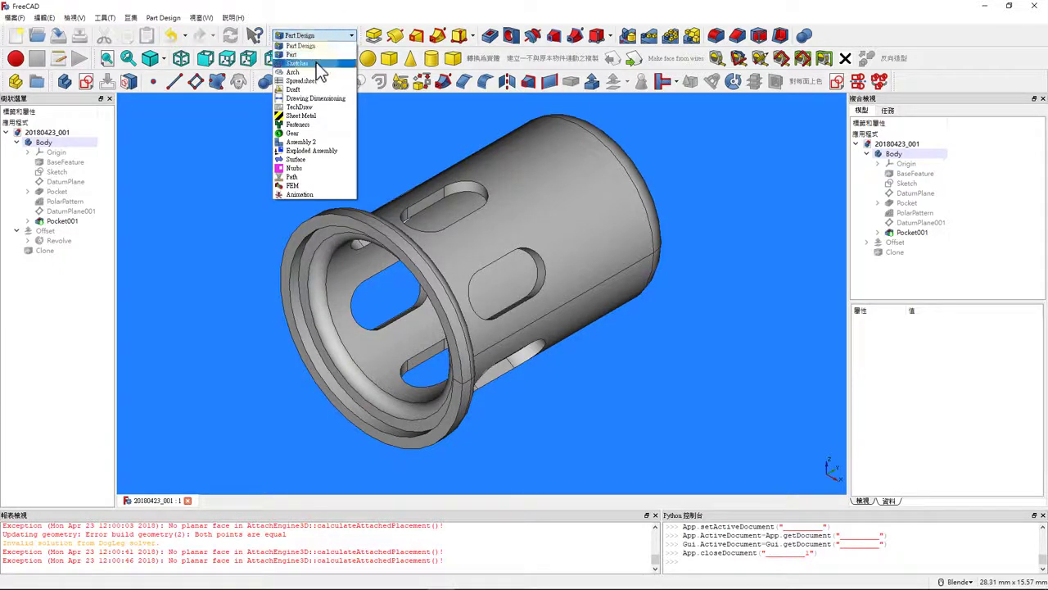
click(317, 45)
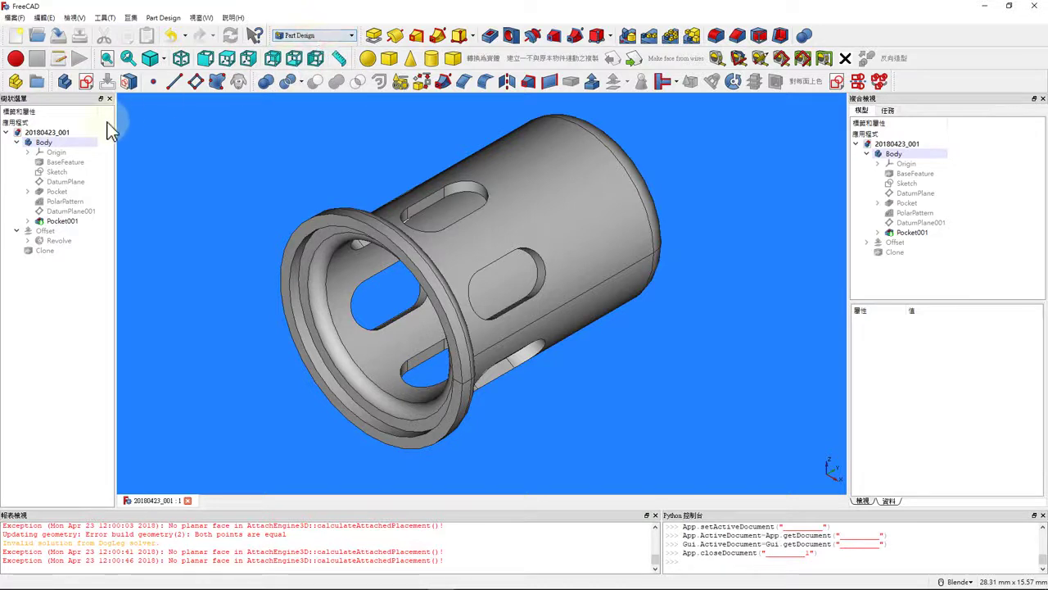
Step: Start a new document with a Body and an empty sketch on XY_Plane
click(17, 36)
click(86, 81)
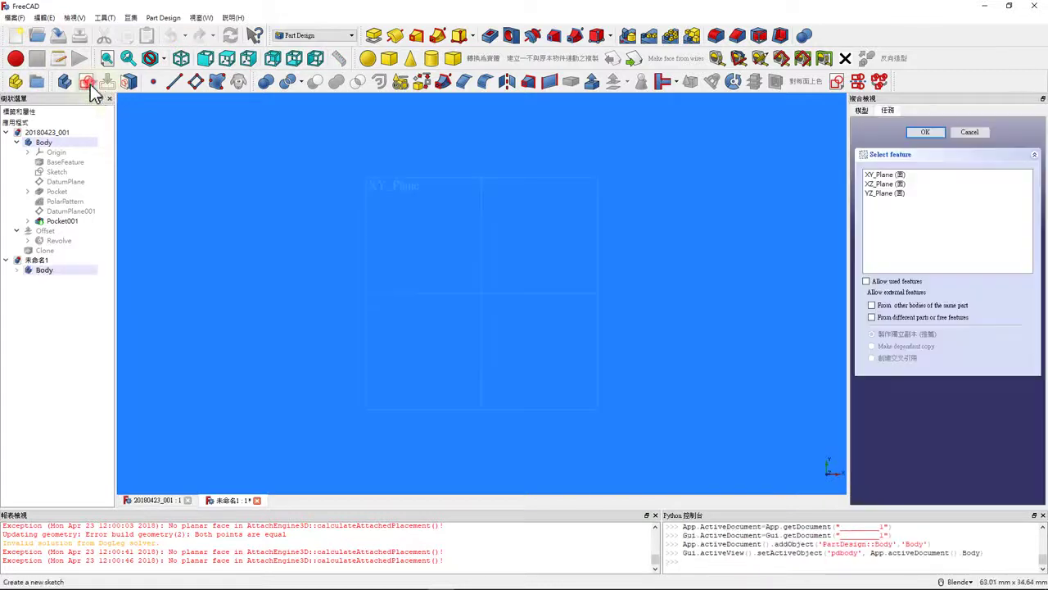
click(883, 175)
click(926, 132)
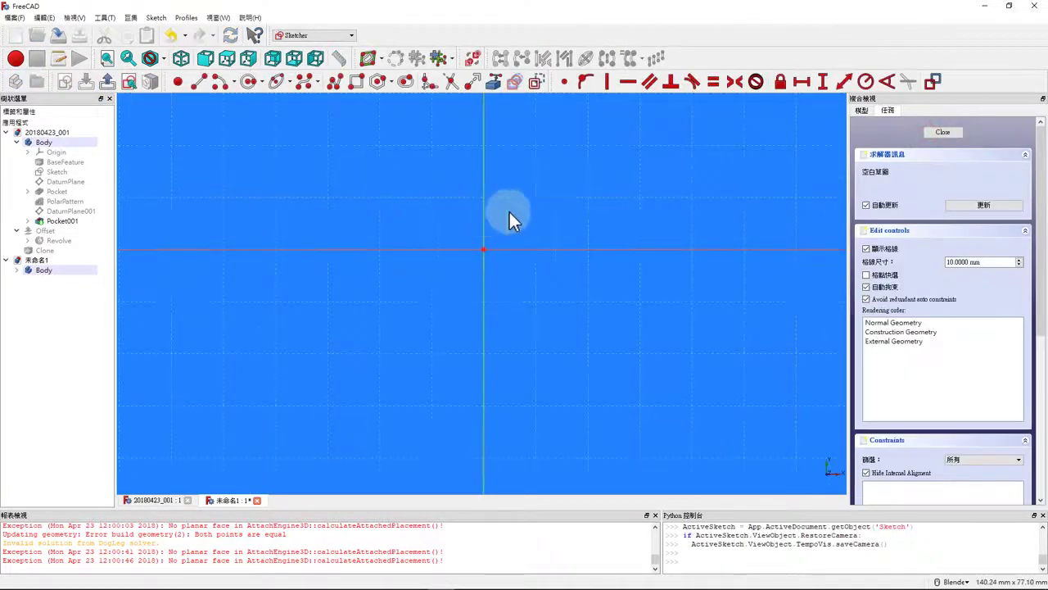
click(330, 82)
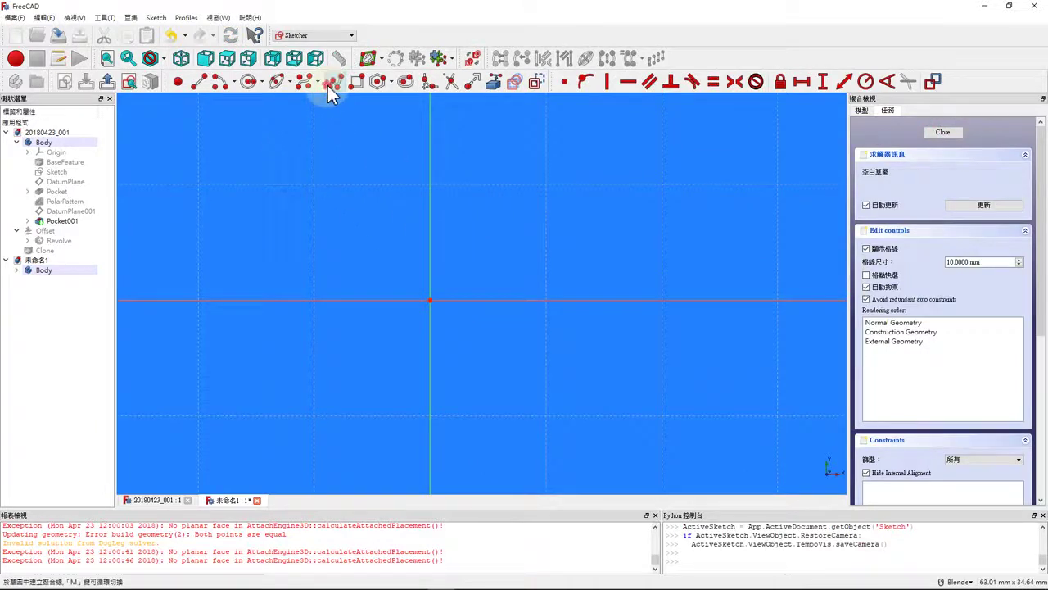
Step: Draw a four-line stepped polyline from the vertical axis, stepping down twice to the X axis
click(431, 144)
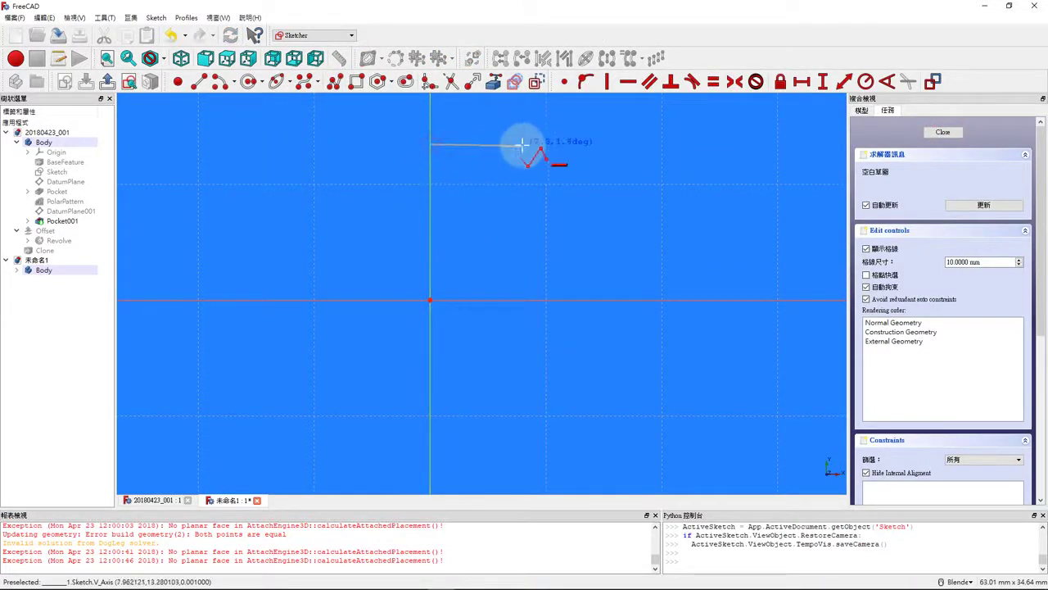
click(520, 143)
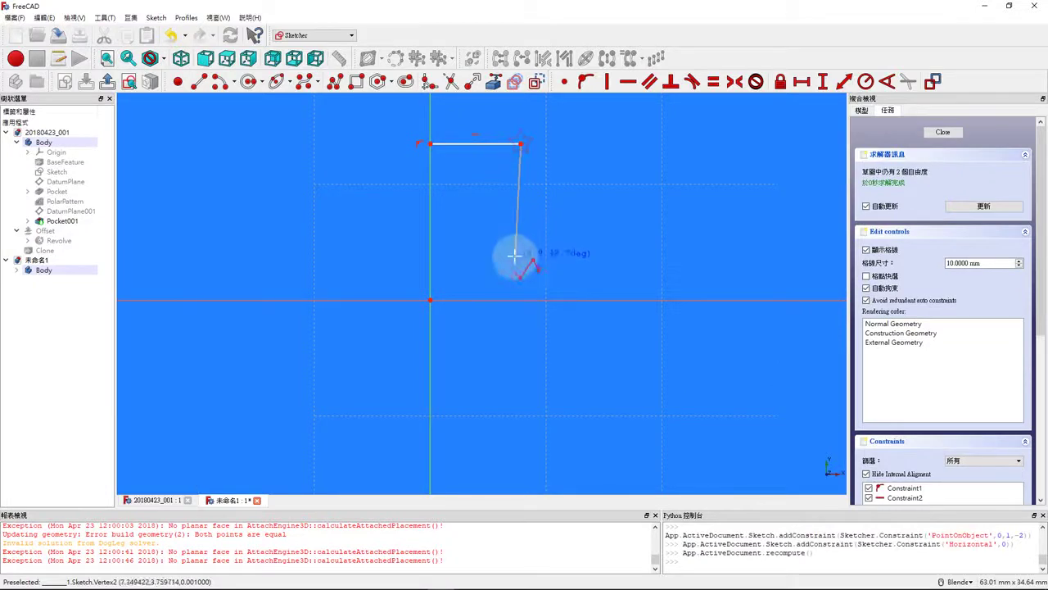
click(520, 256)
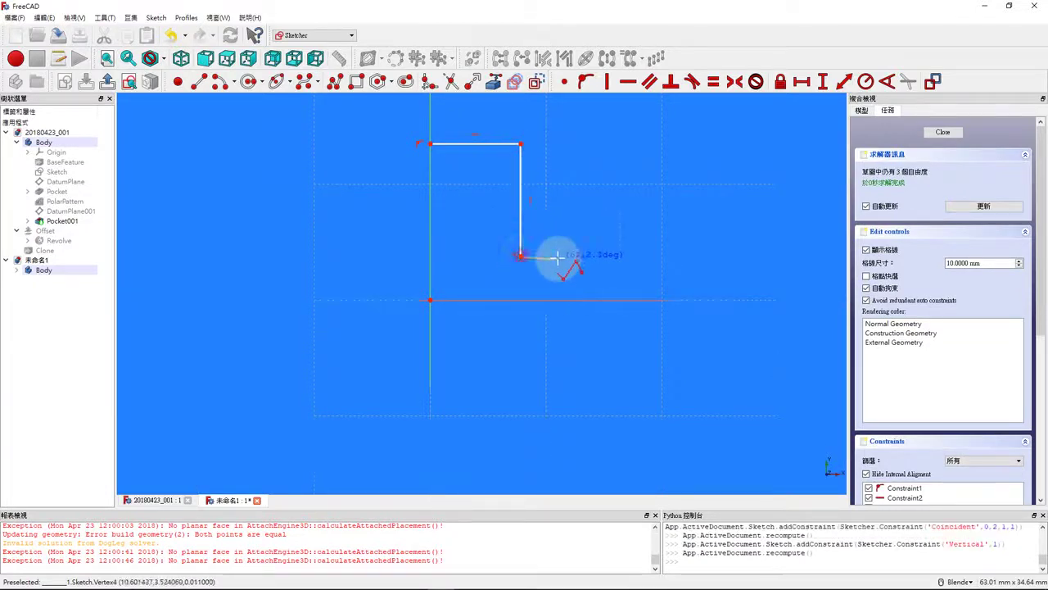
click(600, 257)
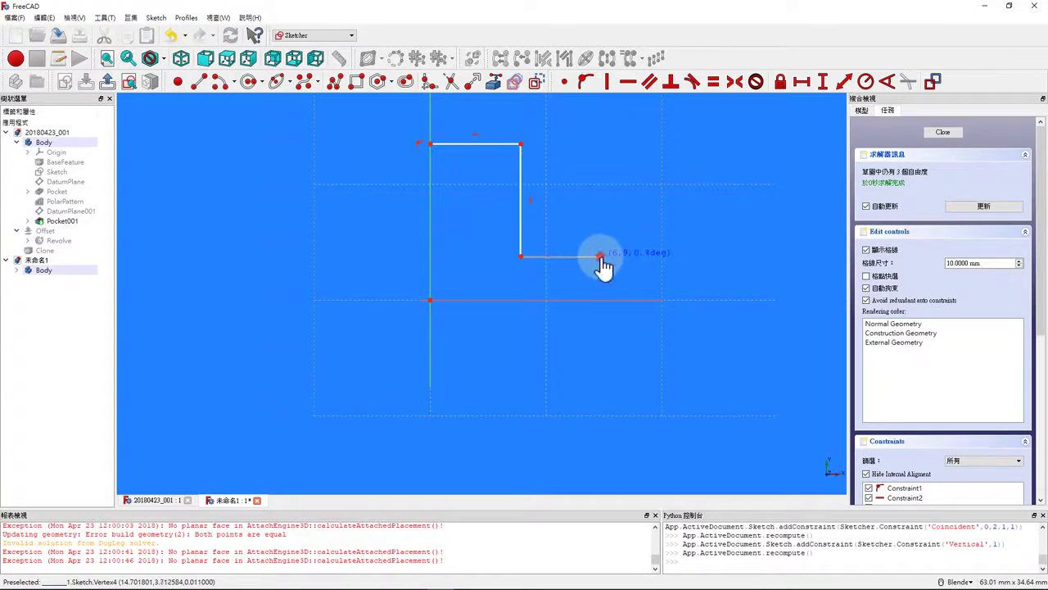
click(600, 300)
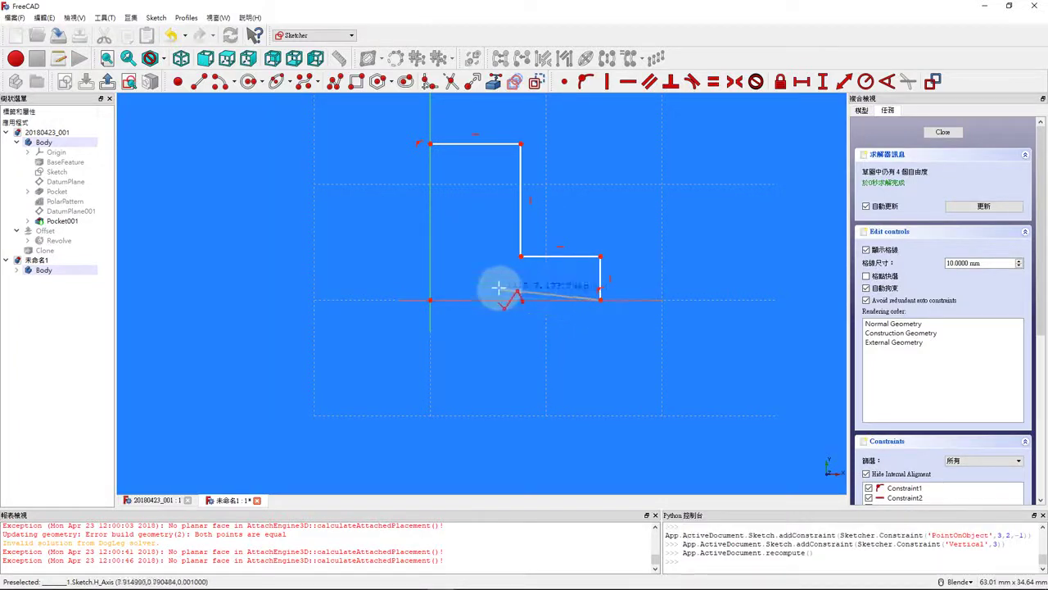
right_click(459, 236)
right_click(490, 200)
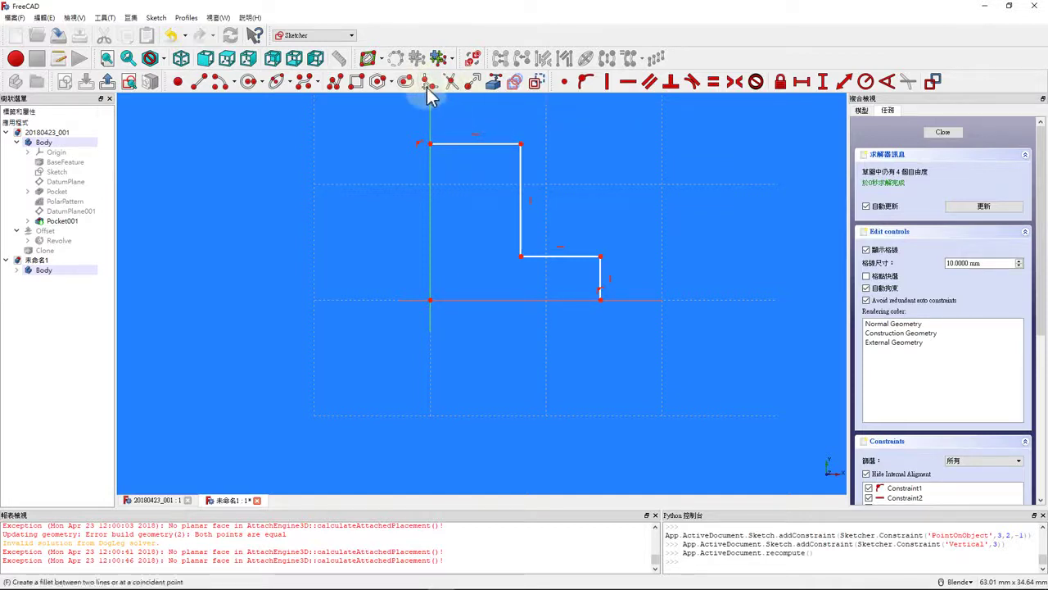
Step: Fillet the top-right corner and the lower inner corner of the profile
click(508, 145)
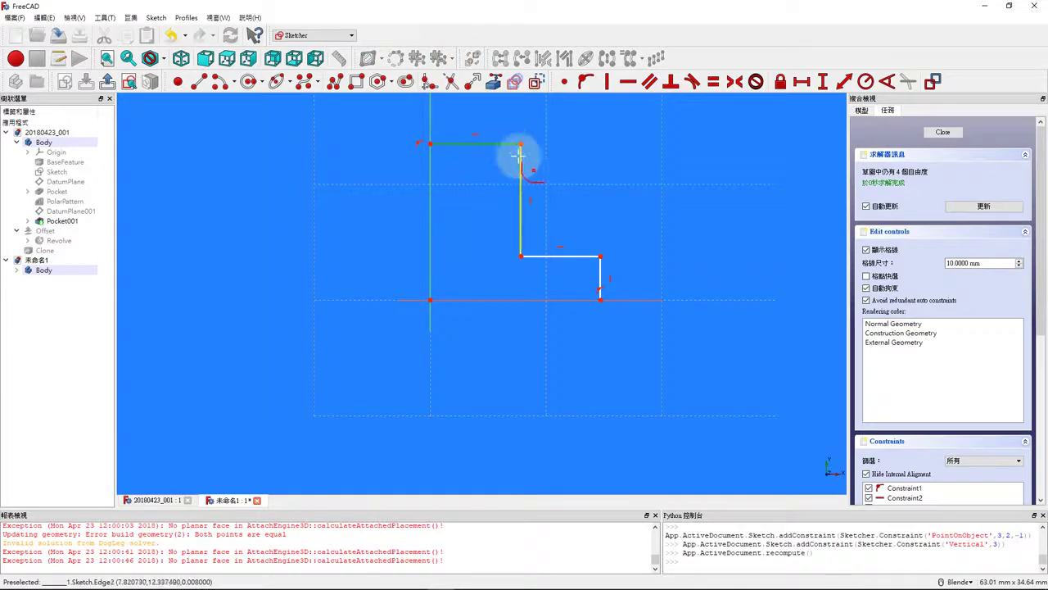
click(523, 167)
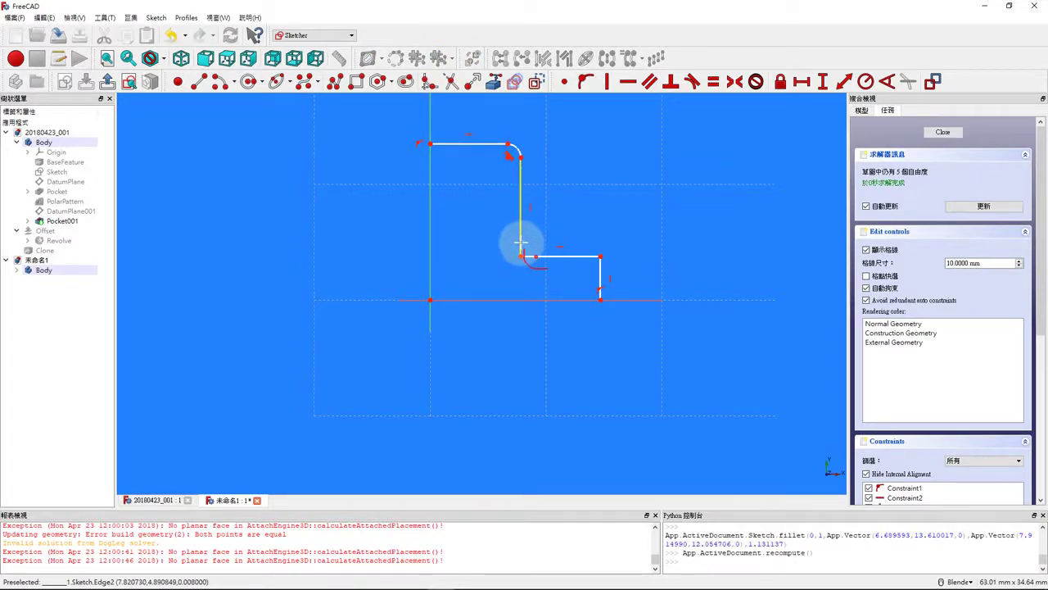
click(539, 257)
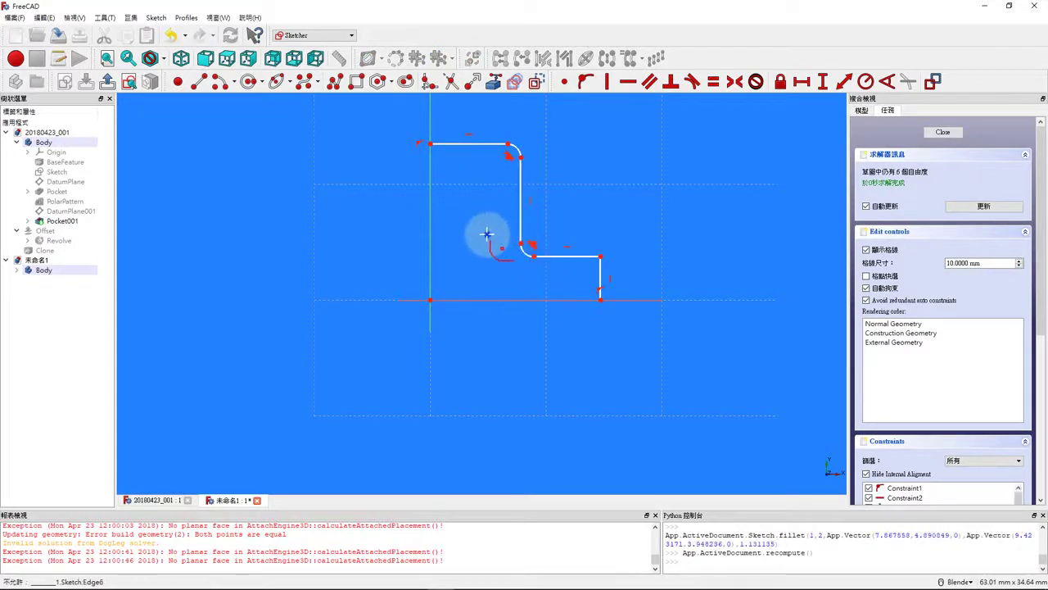
Step: Constrain both fillet arcs to an equal 0.5 mm radius
click(517, 149)
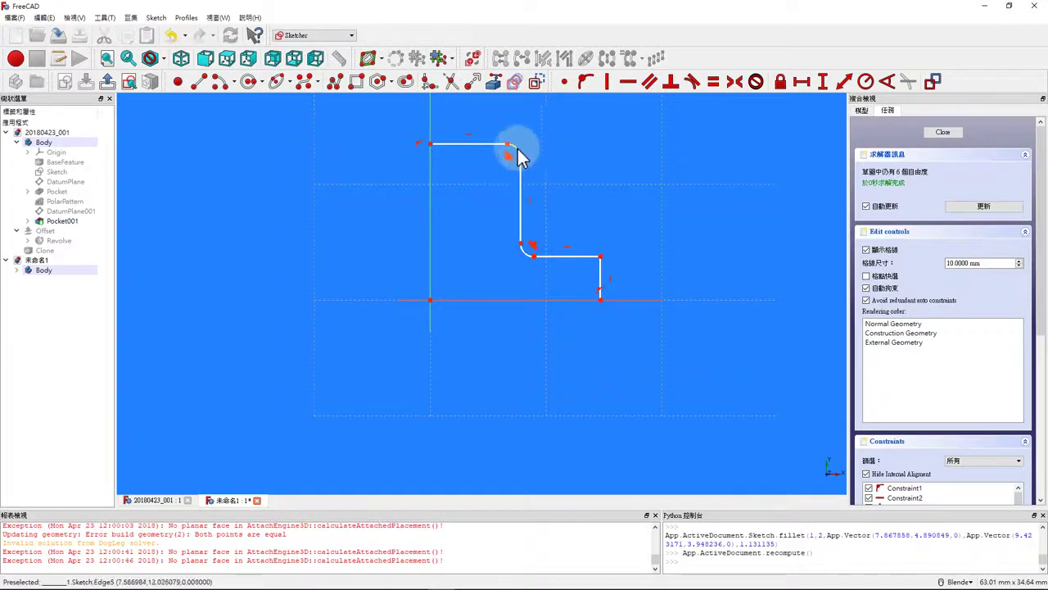
click(525, 256)
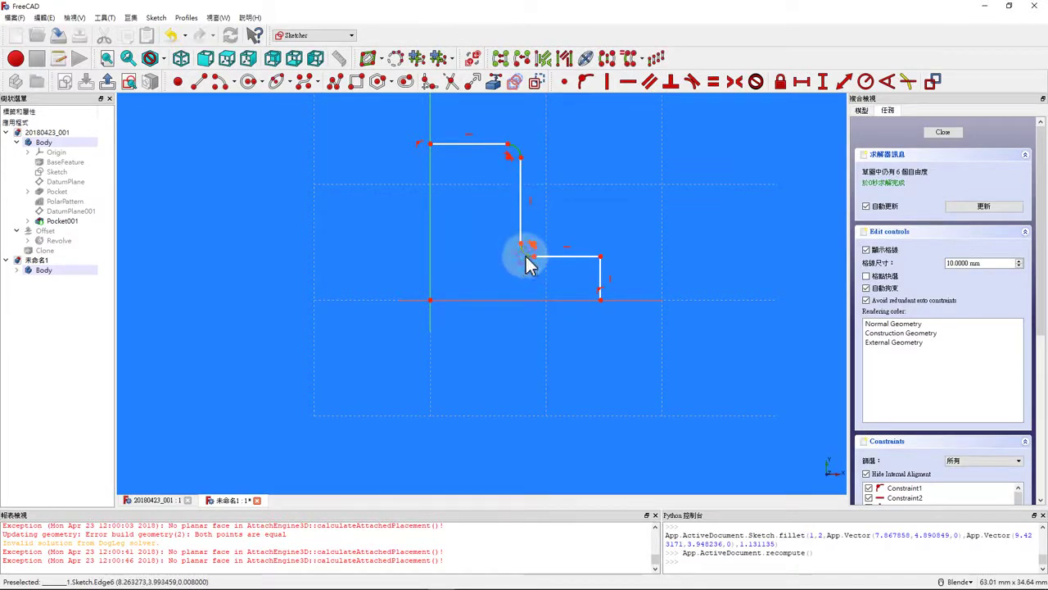
key(shift+r)
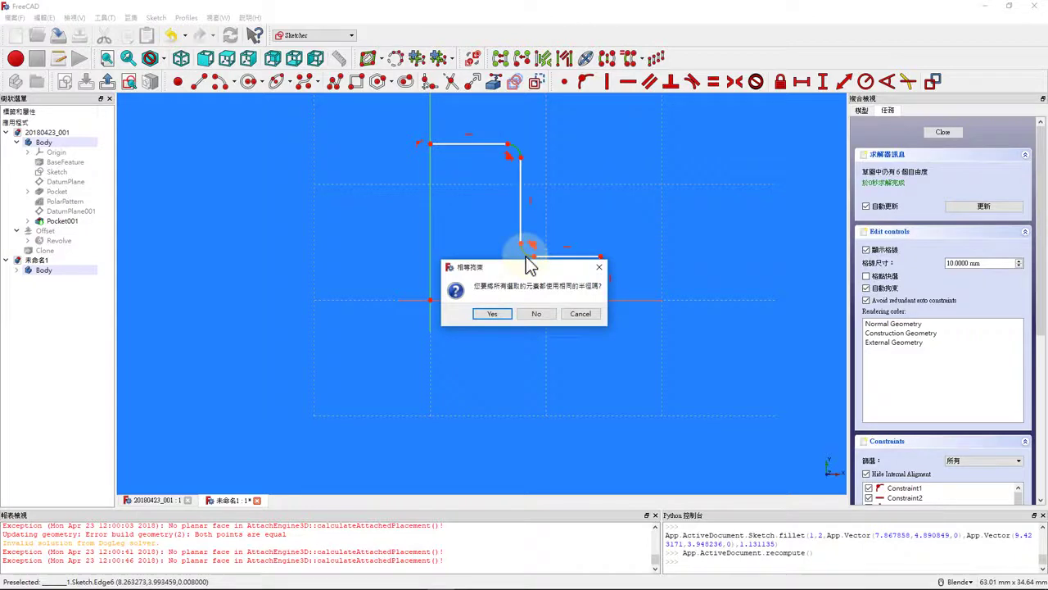
click(501, 316)
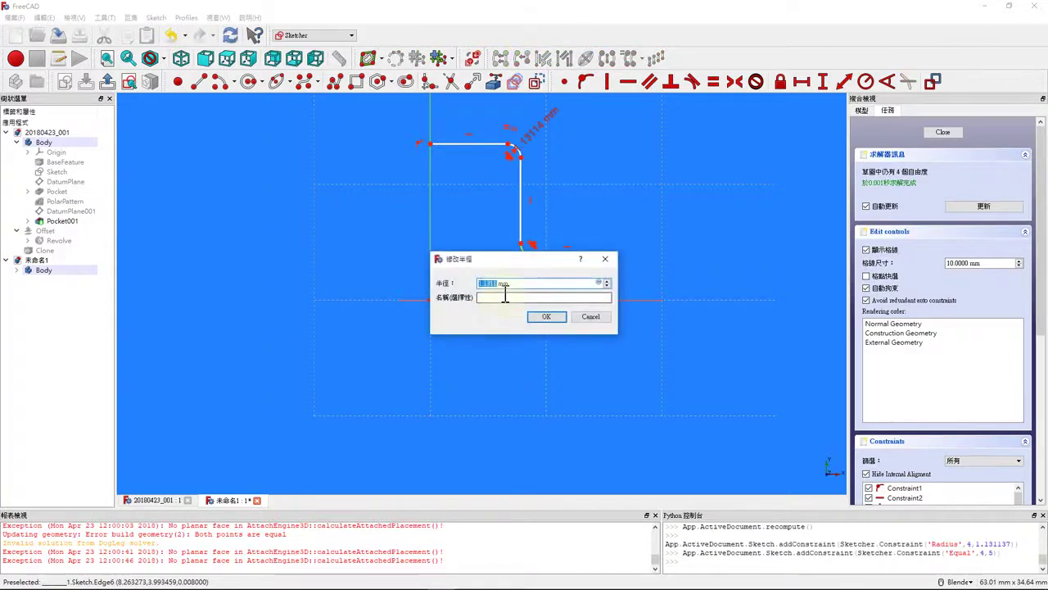
text(1)
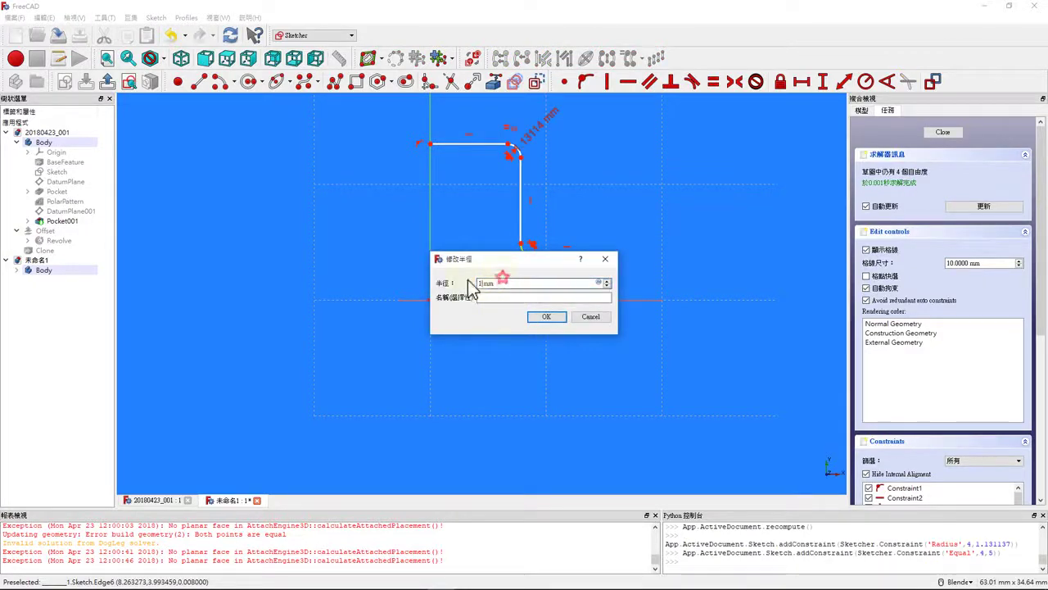
triple_click(496, 284)
text(0.5)
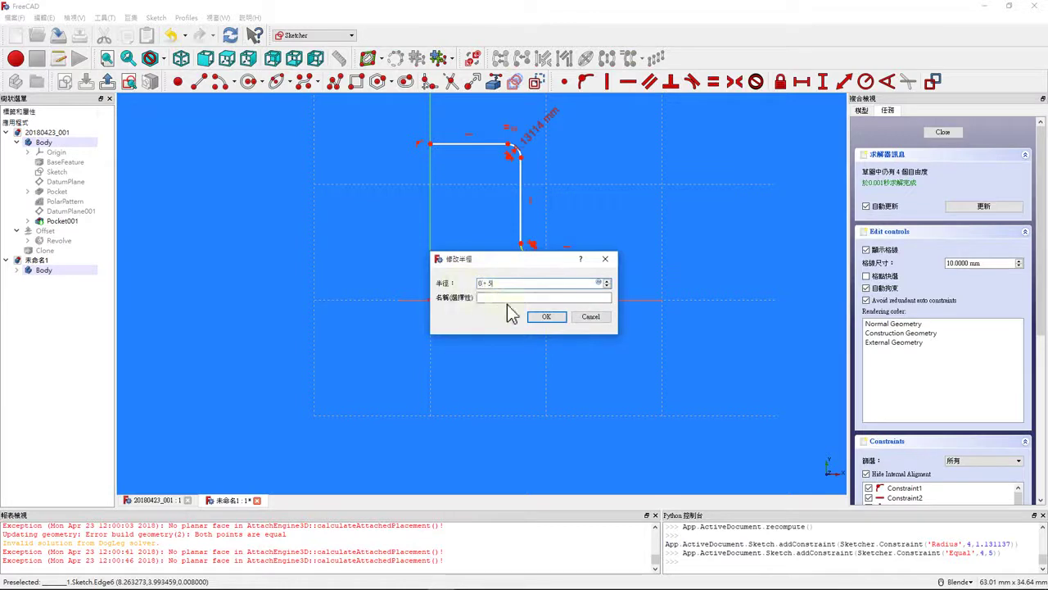
key(BackSpace)
key(BackSpace)
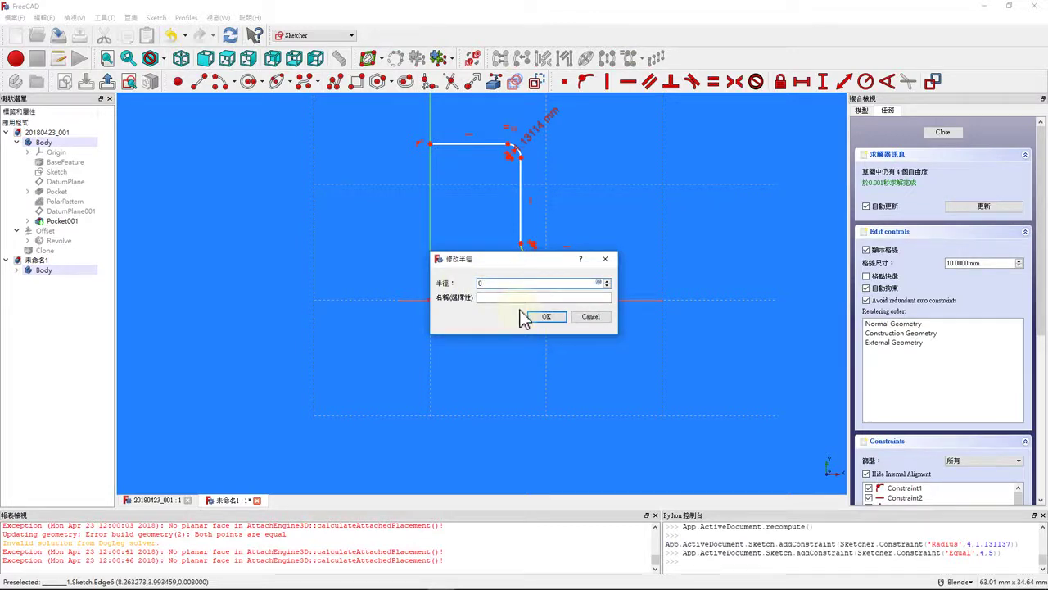
click(544, 318)
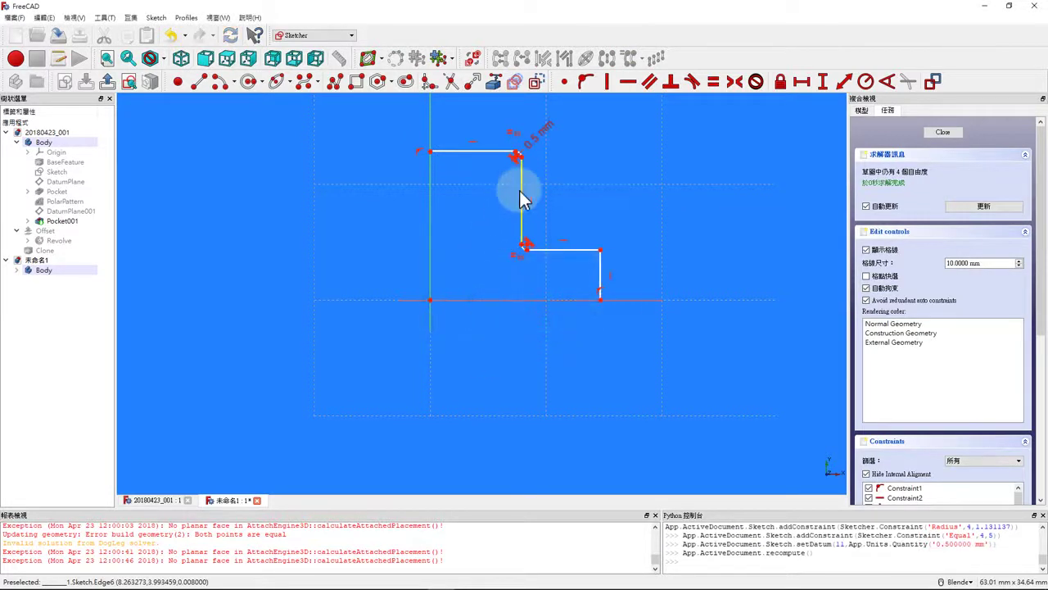
click(432, 151)
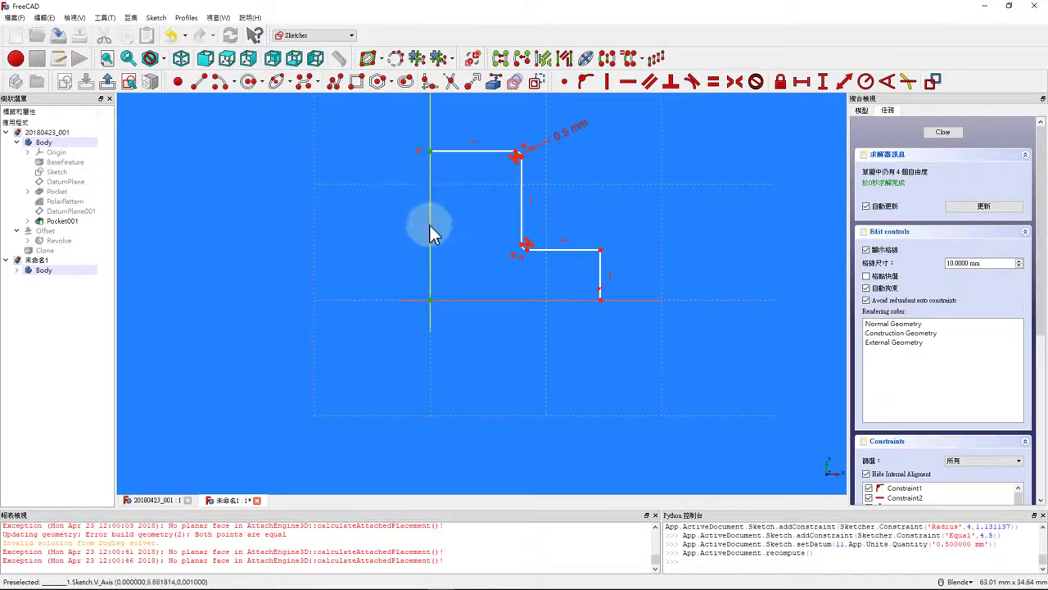
Step: Constrain the profile height to 12 mm and the upper fillet corner 3.5 mm from the axis
text(ity('12)
key(Return)
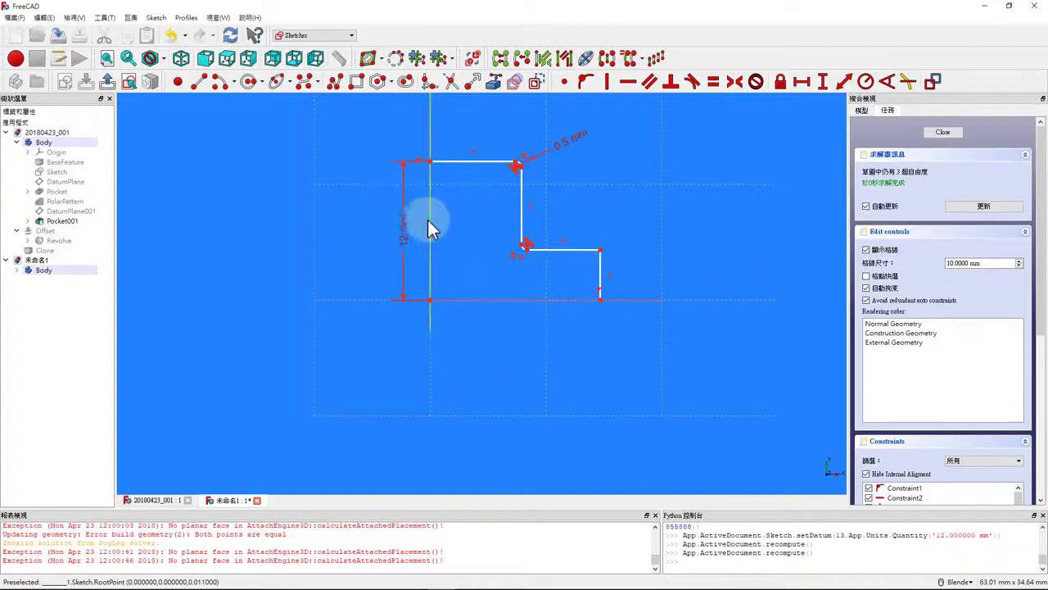
click(524, 168)
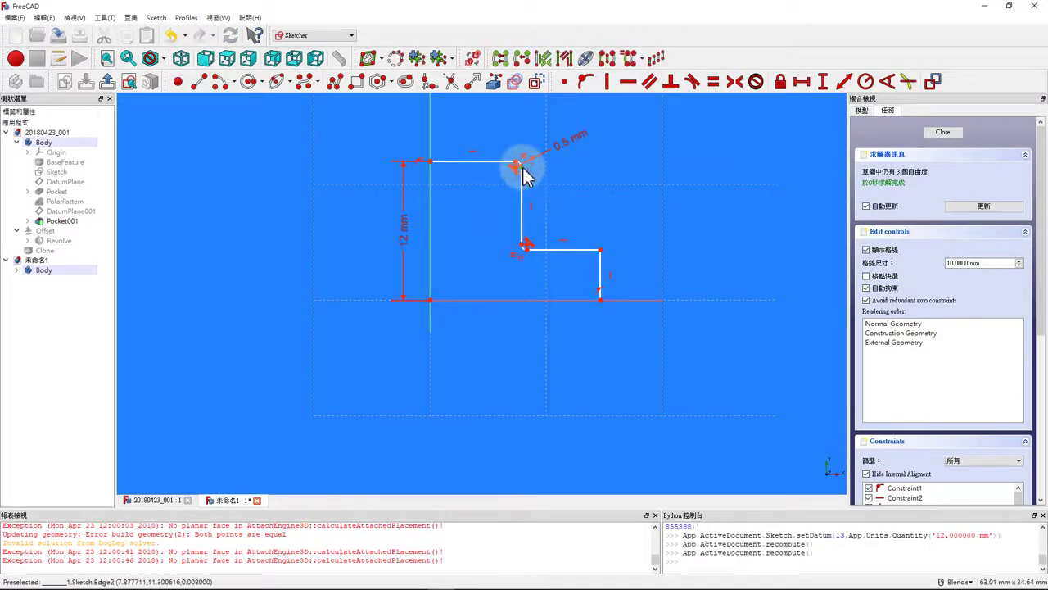
click(524, 168)
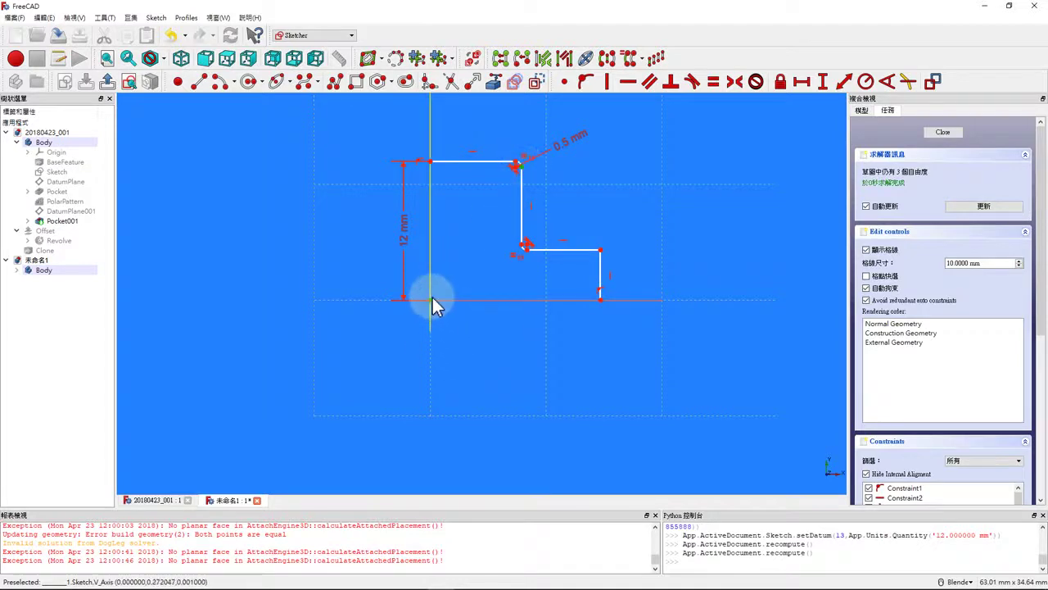
click(432, 298)
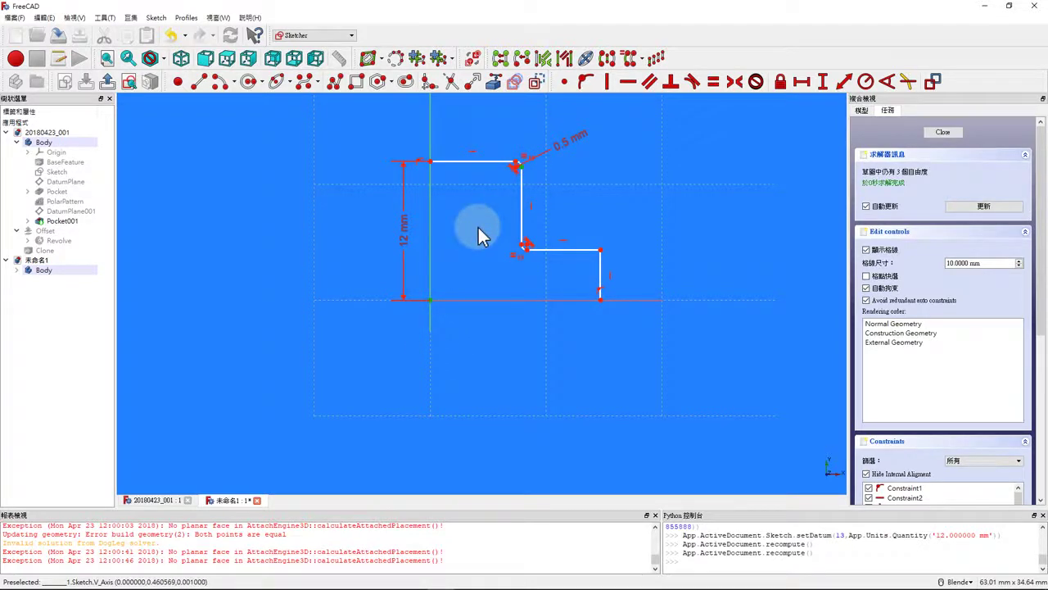
text(l)
text(7/2)
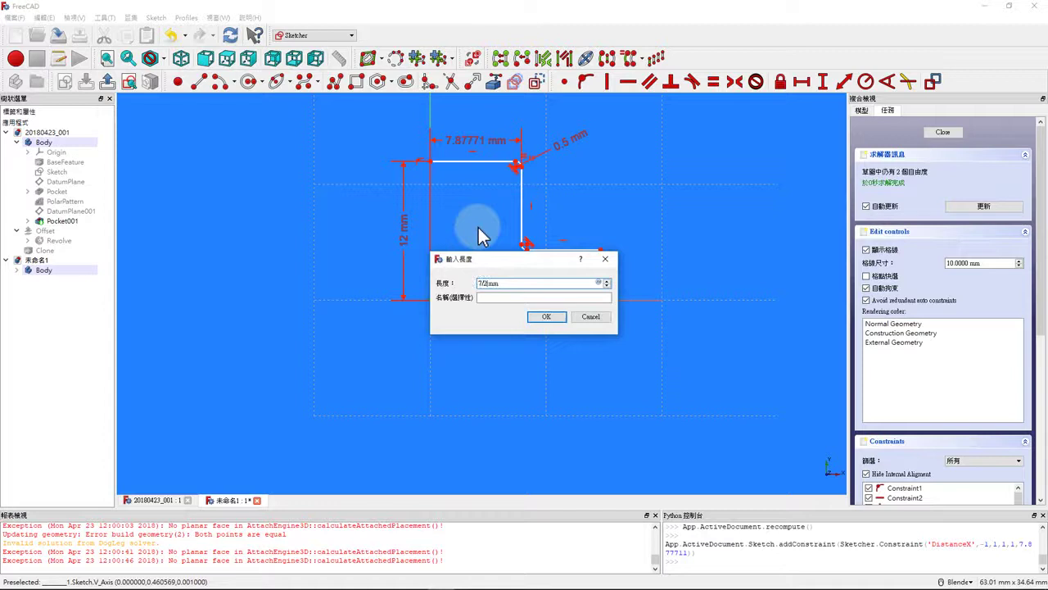
key(Return)
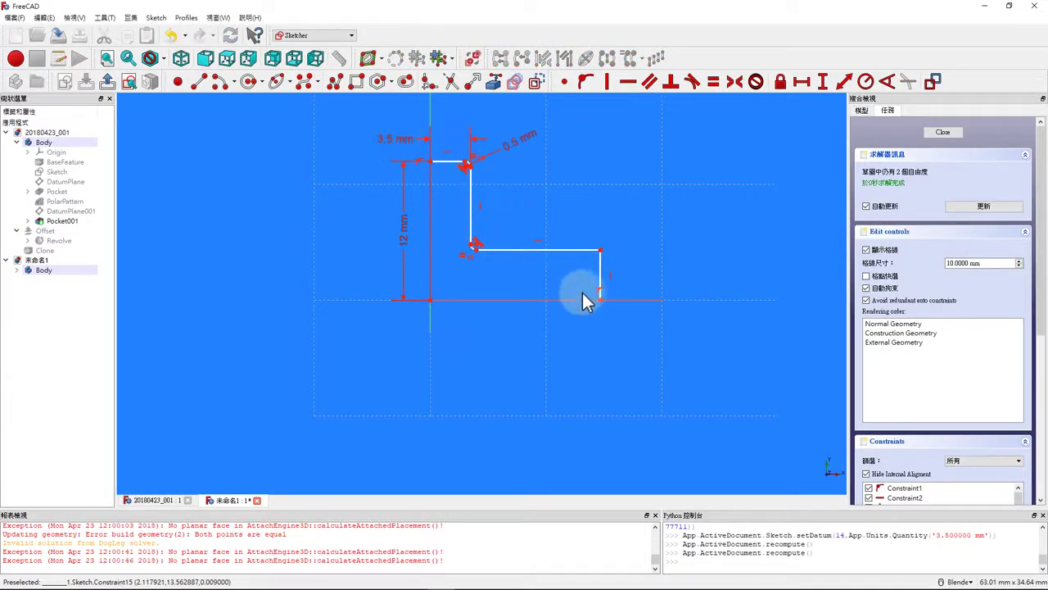
Step: Add a 4.5 mm horizontal distance to the bottom-right corner and a 0.5 mm bottom step
click(602, 300)
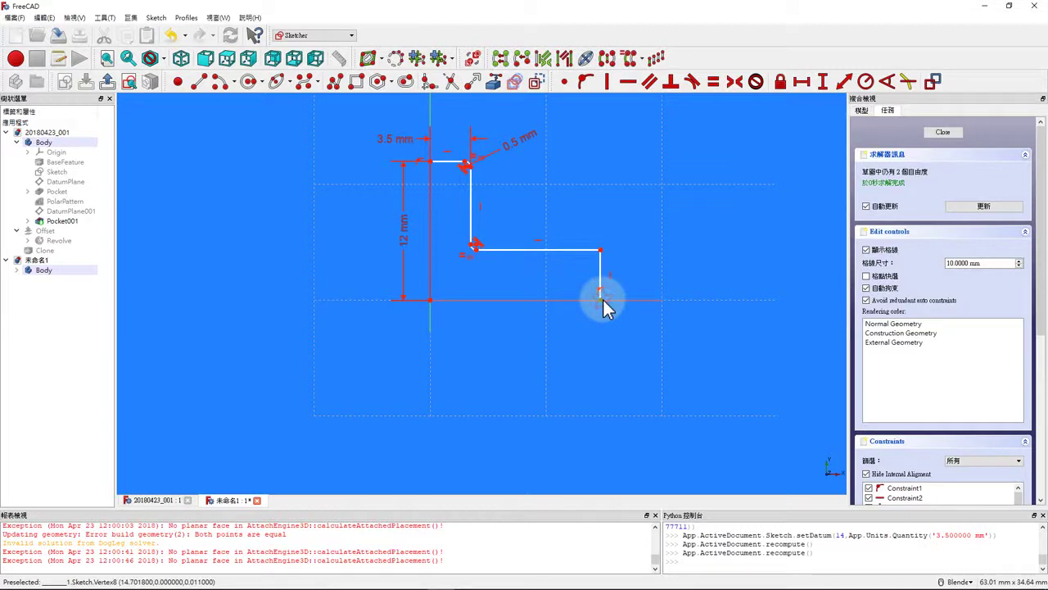
key(l)
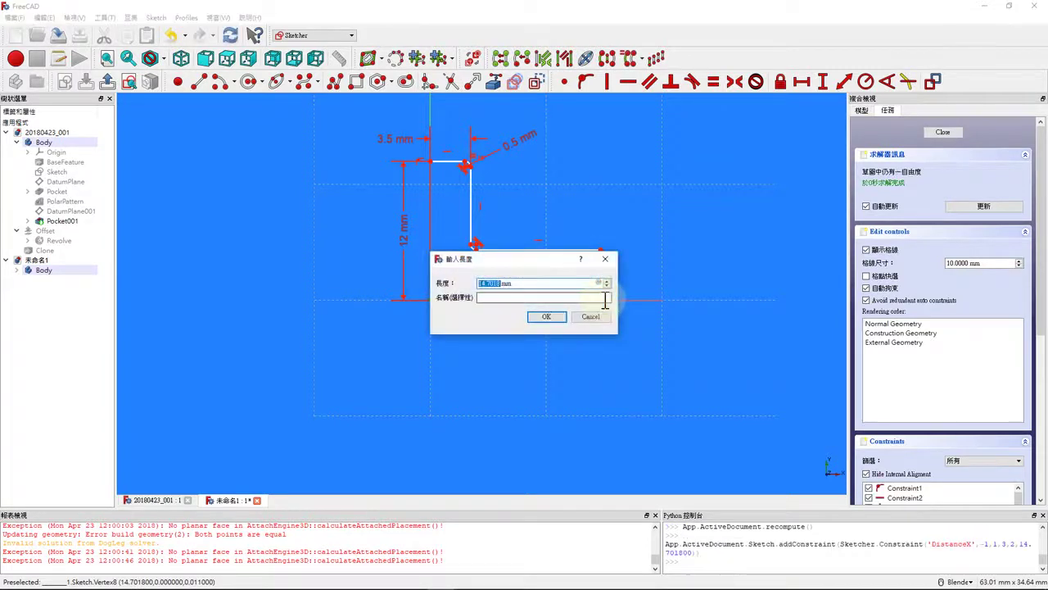
text(9/2)
key(Return)
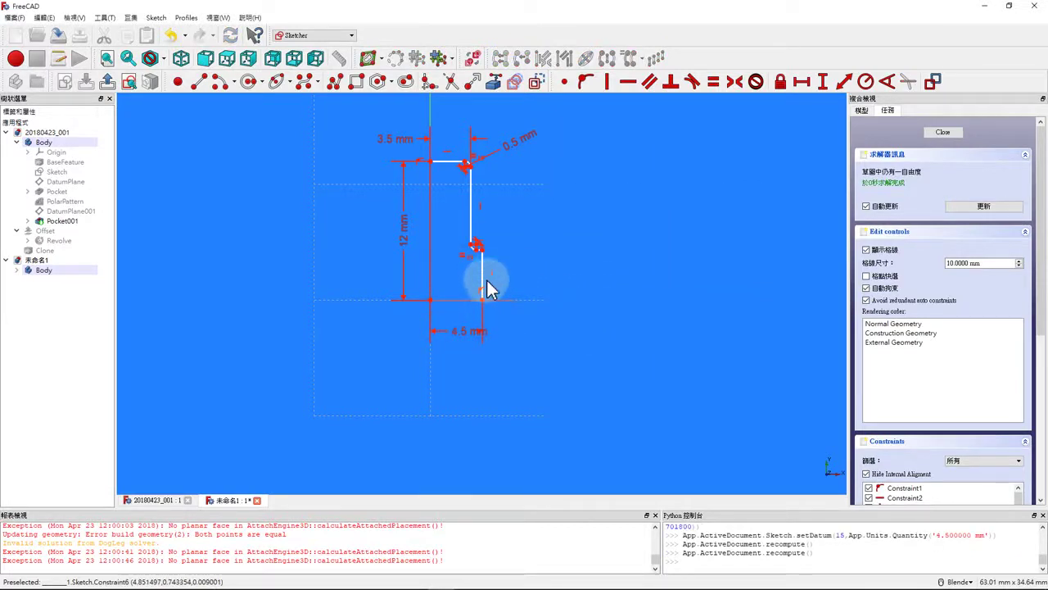
click(484, 279)
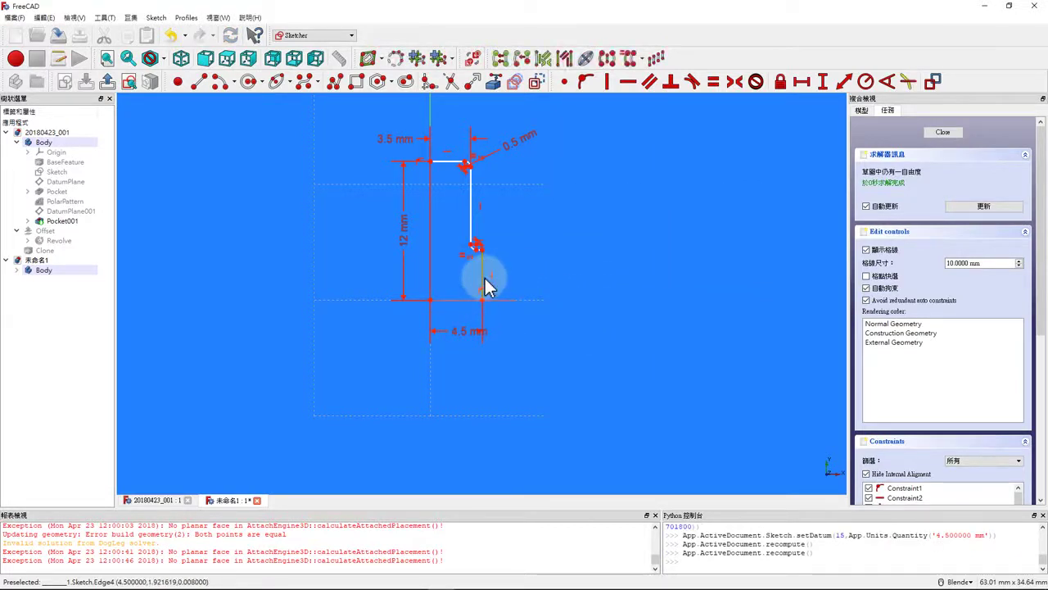
key(i)
text(0.5)
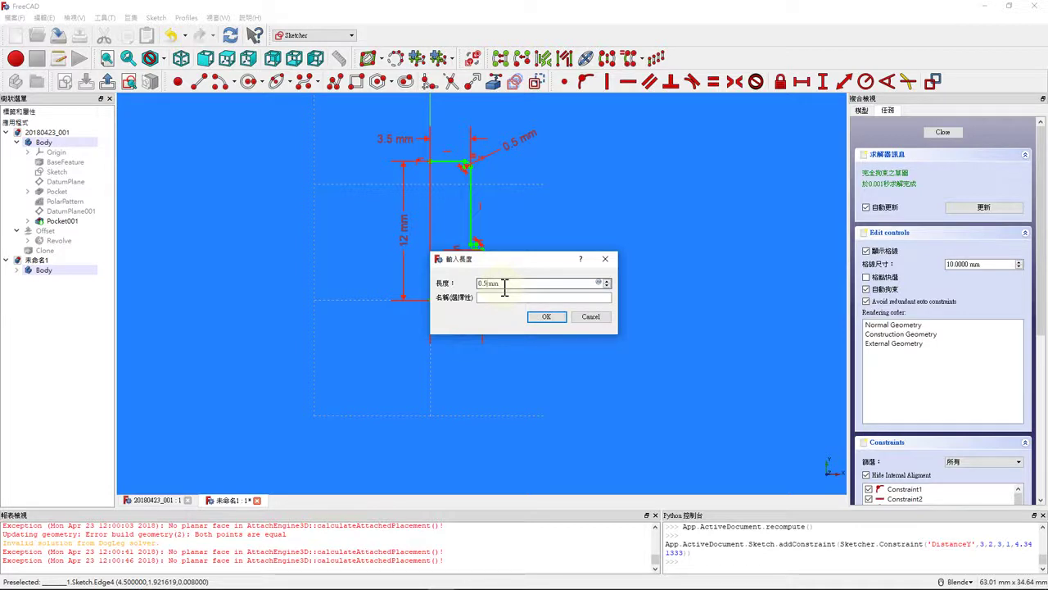
key(Return)
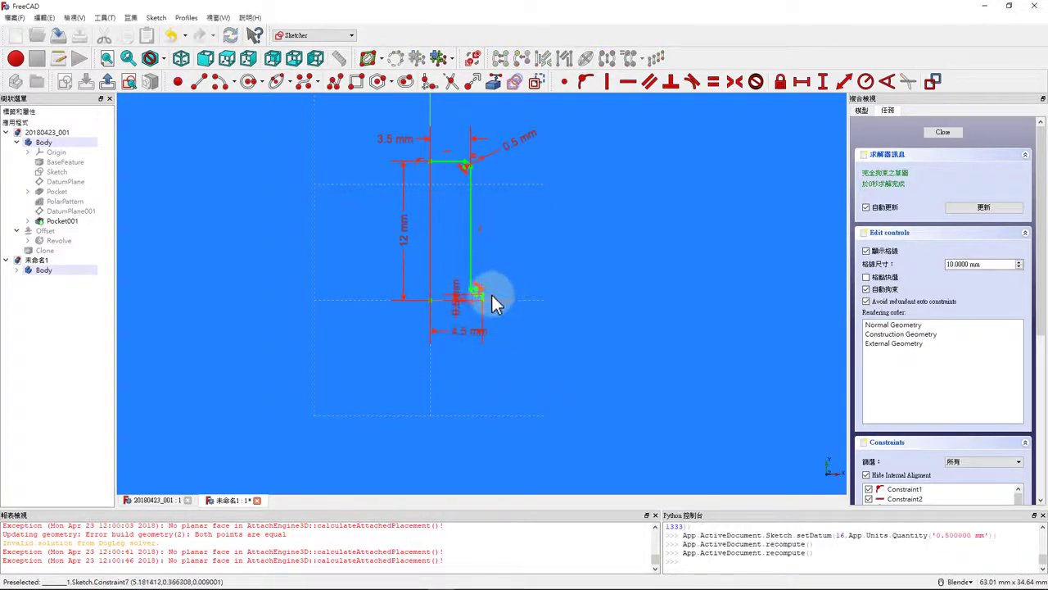
Step: Close the sketch and select it under the expanded Body in the model tree
scroll(483, 282, up, 2)
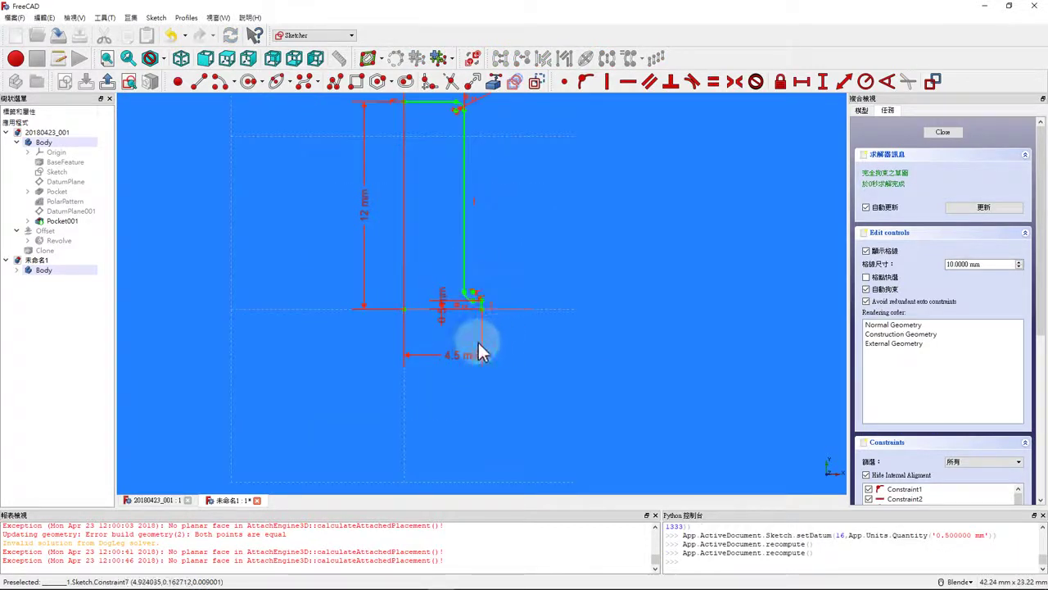
scroll(672, 250, down, 3)
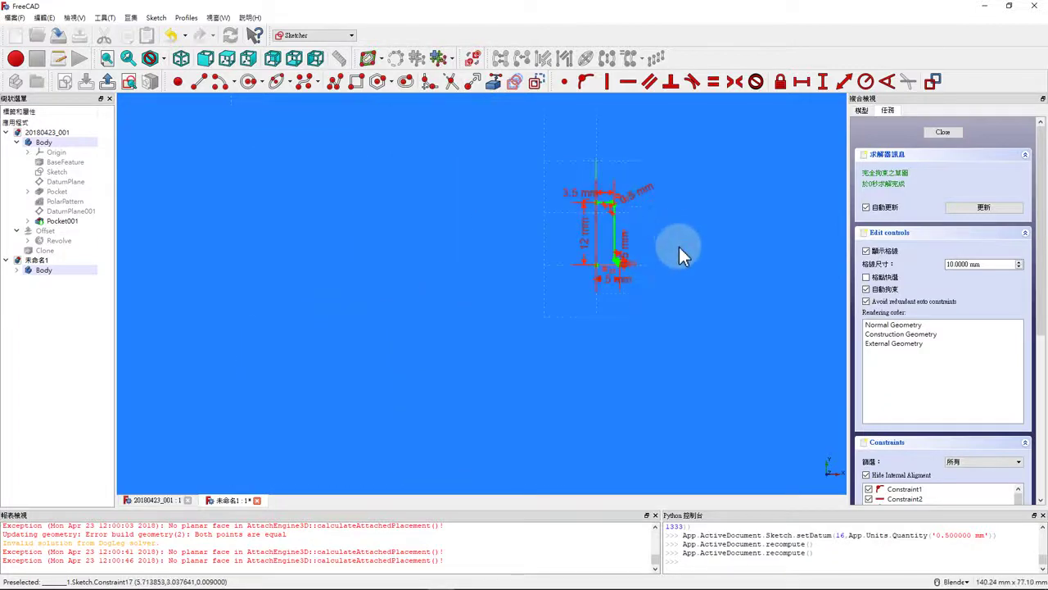
scroll(675, 236, up, 2)
click(943, 131)
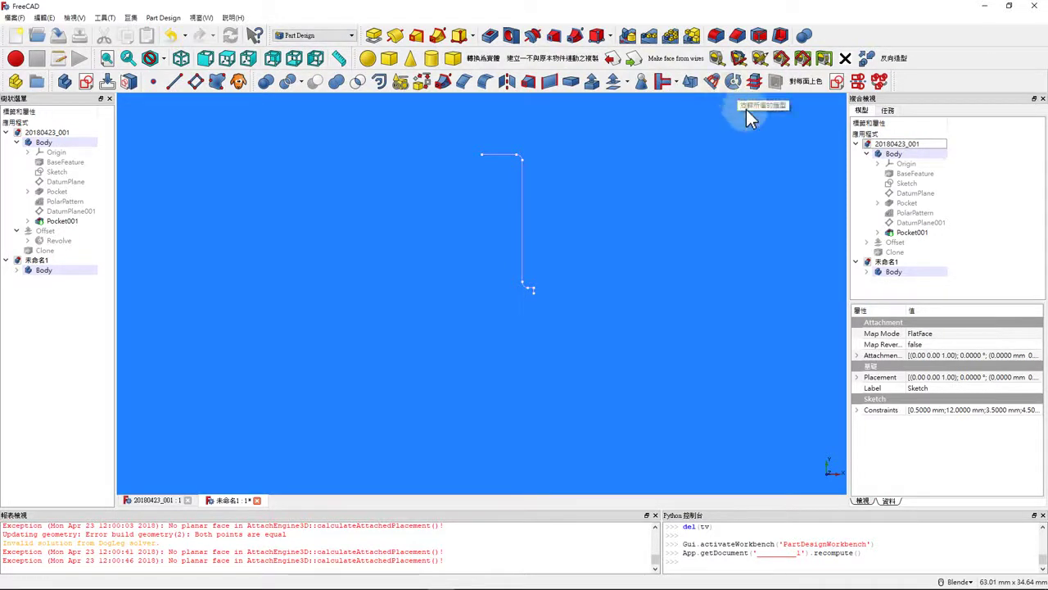
click(867, 272)
click(901, 291)
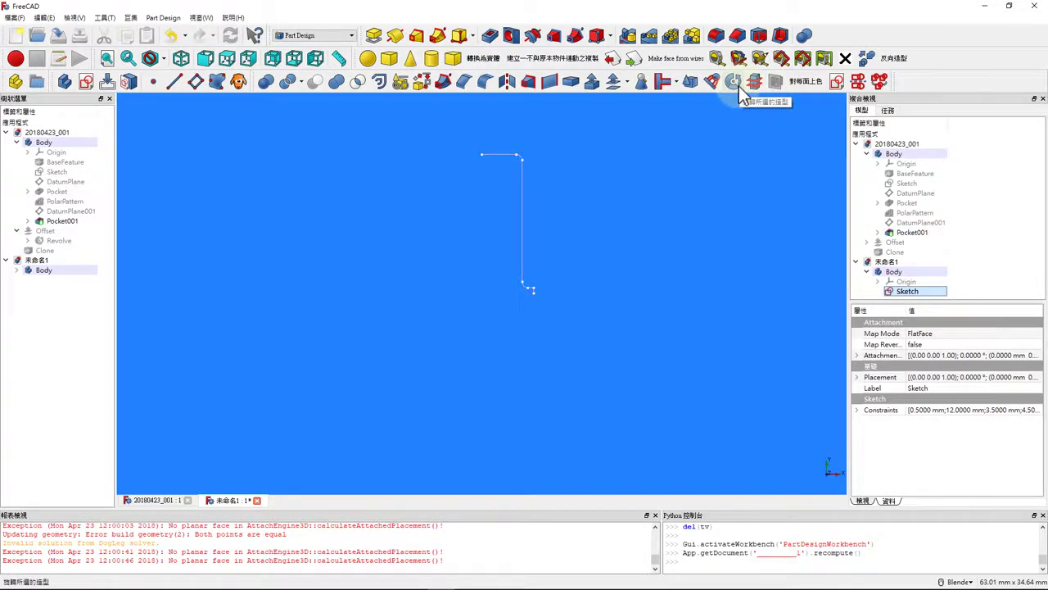
Step: Revolve the profile sketch a full 360° and select the resulting Revolve
click(737, 85)
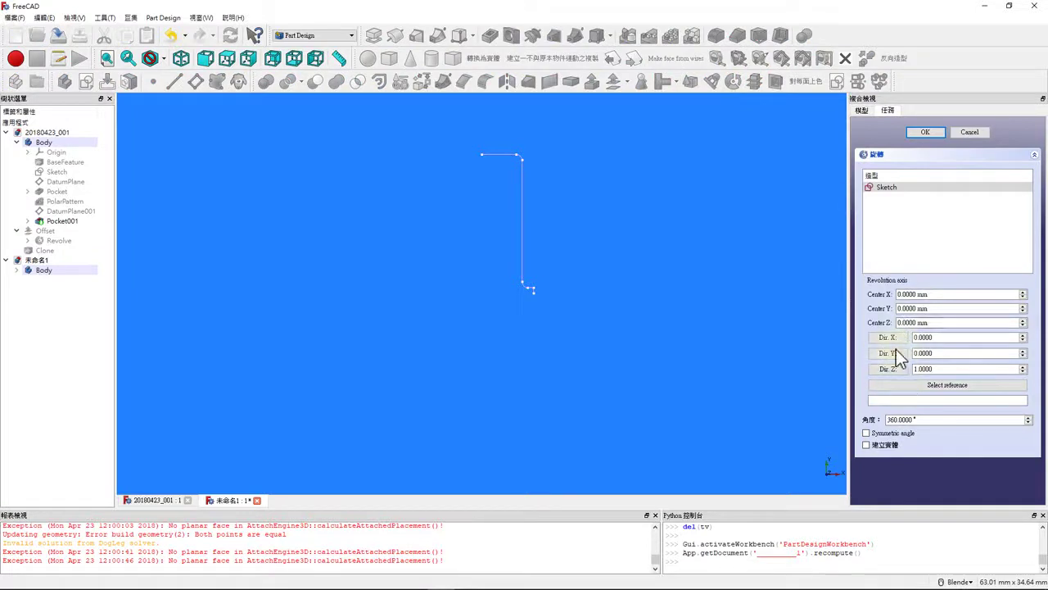
click(925, 132)
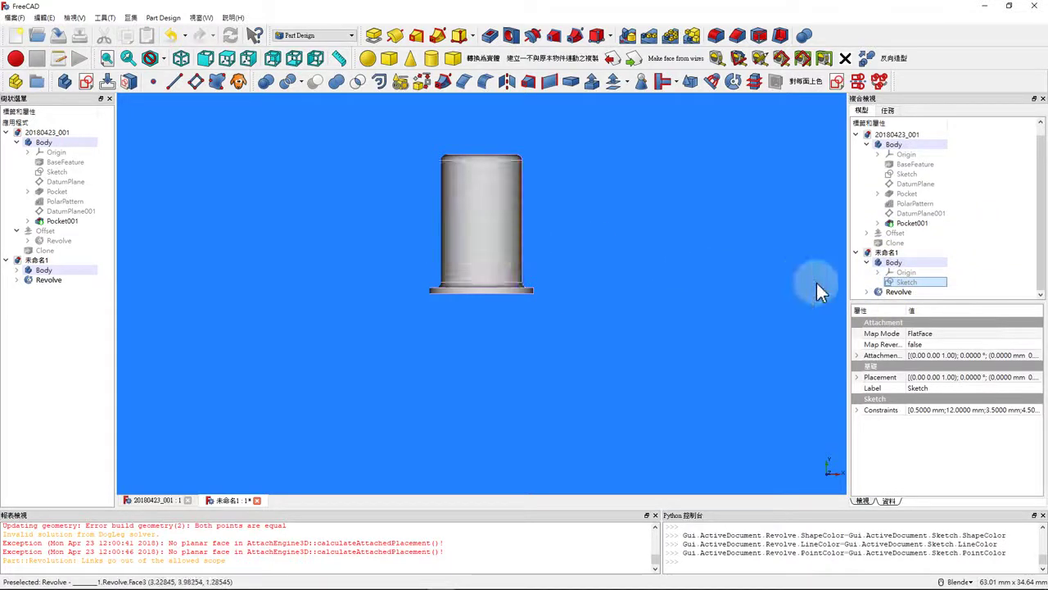
click(891, 292)
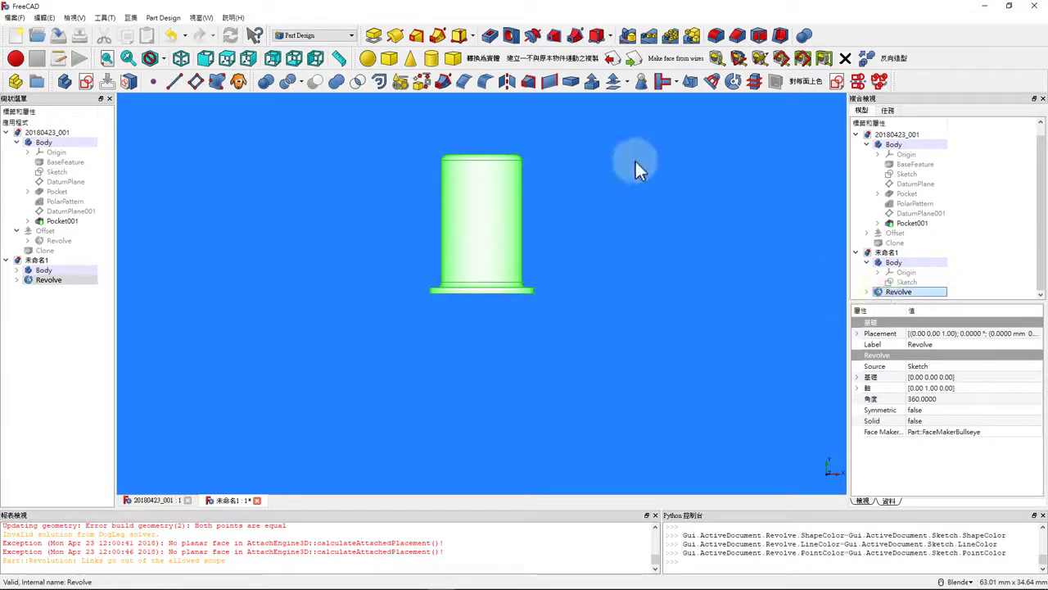
click(628, 83)
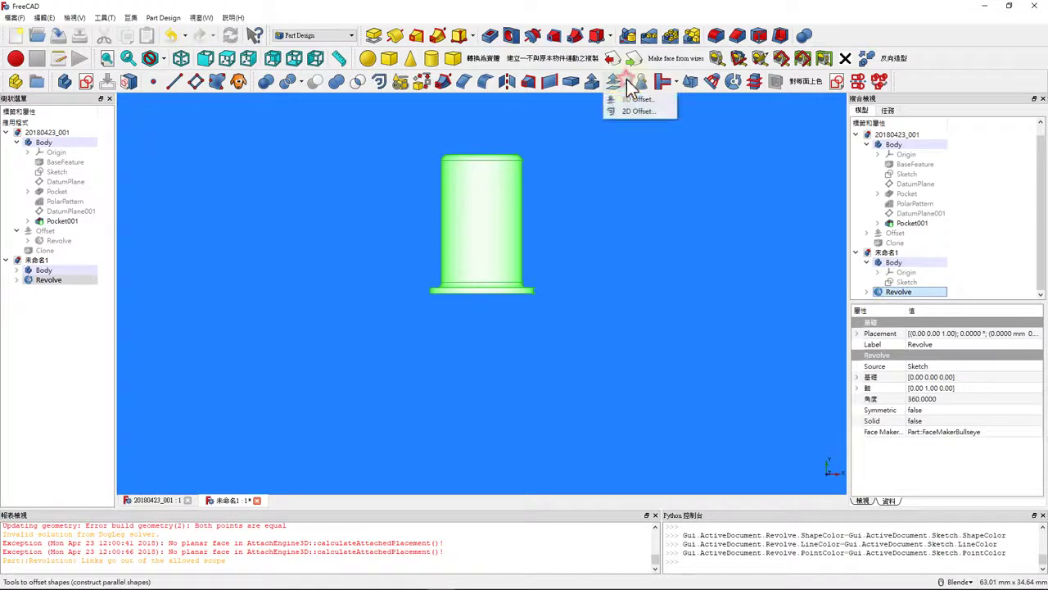
Step: Apply a 3D offset of -0.5 mm with Fill offset enabled to the Revolve
click(632, 101)
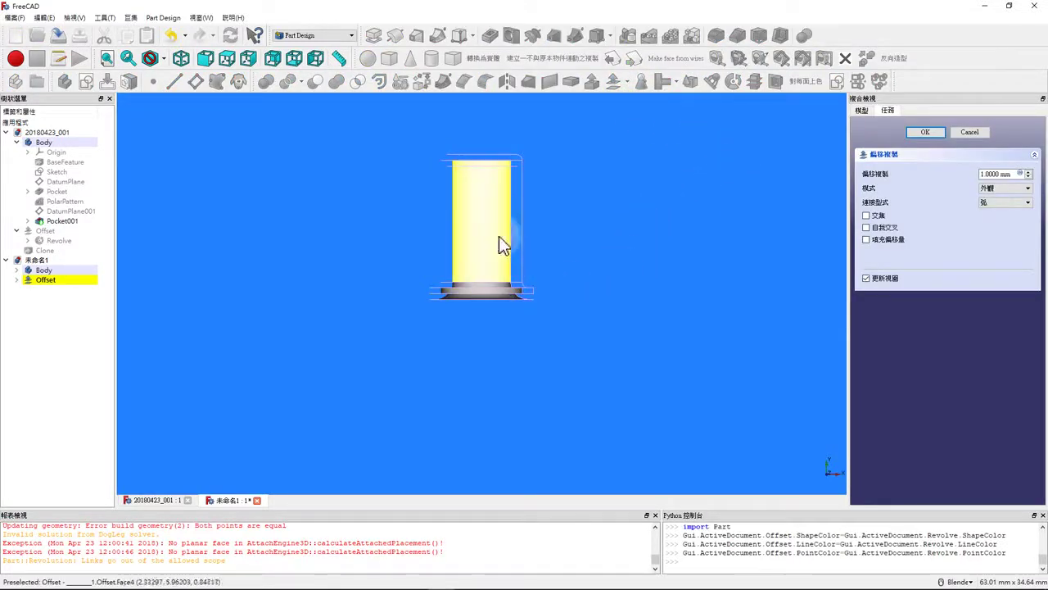
click(996, 173)
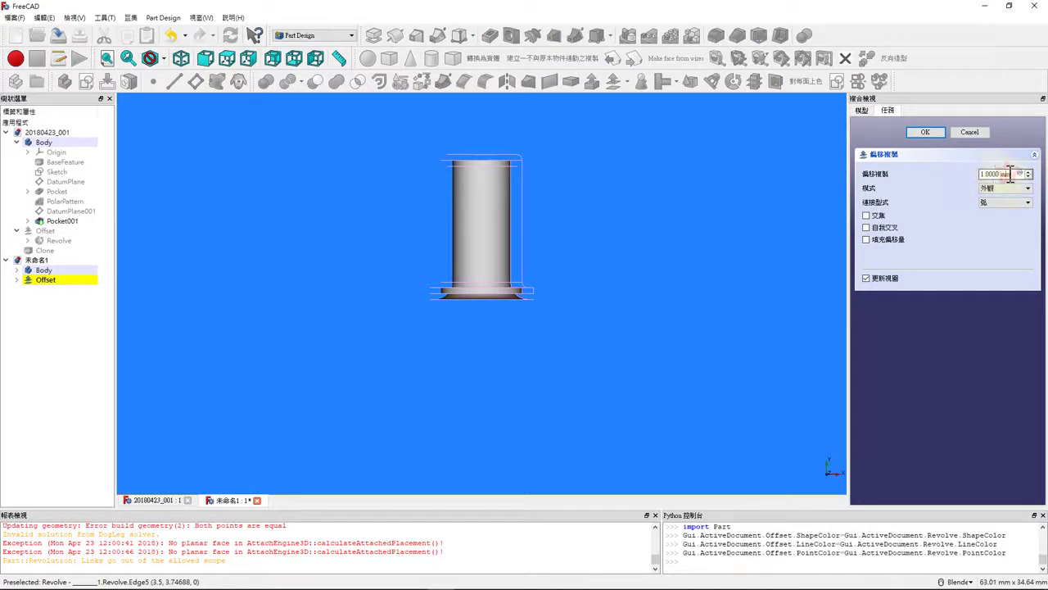
drag(1011, 172, 945, 171)
text(-0.5)
click(895, 243)
middle_drag(573, 303, 505, 308)
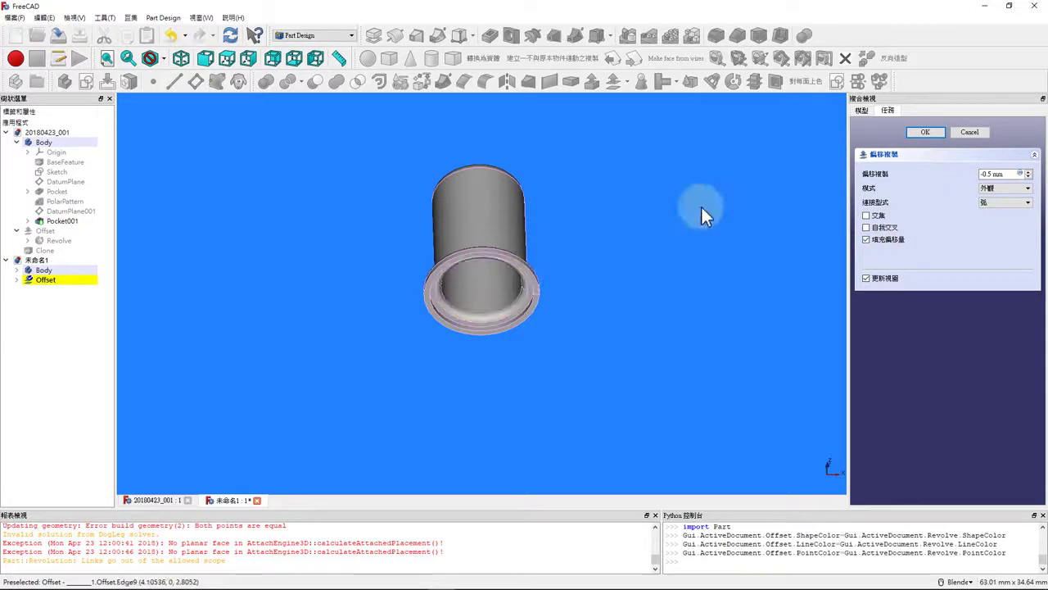
click(926, 133)
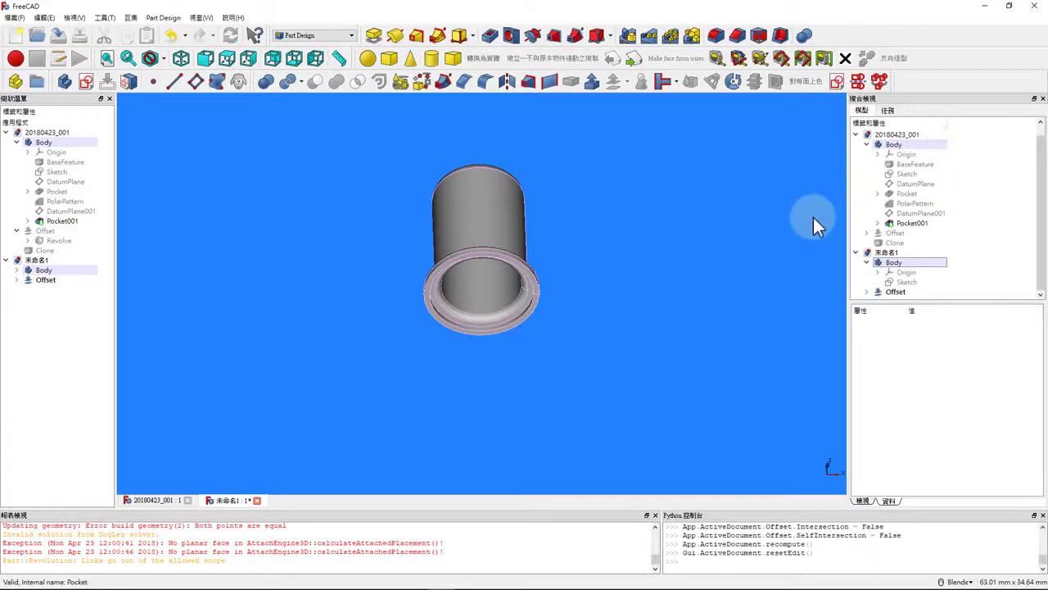
Step: Select the Offset shape and try dragging it into the Body
mouse_move(631, 205)
middle_down()
mouse_move(485, 268)
mouse_move(642, 262)
mouse_move(492, 170)
mouse_move(533, 201)
mouse_move(553, 282)
middle_up()
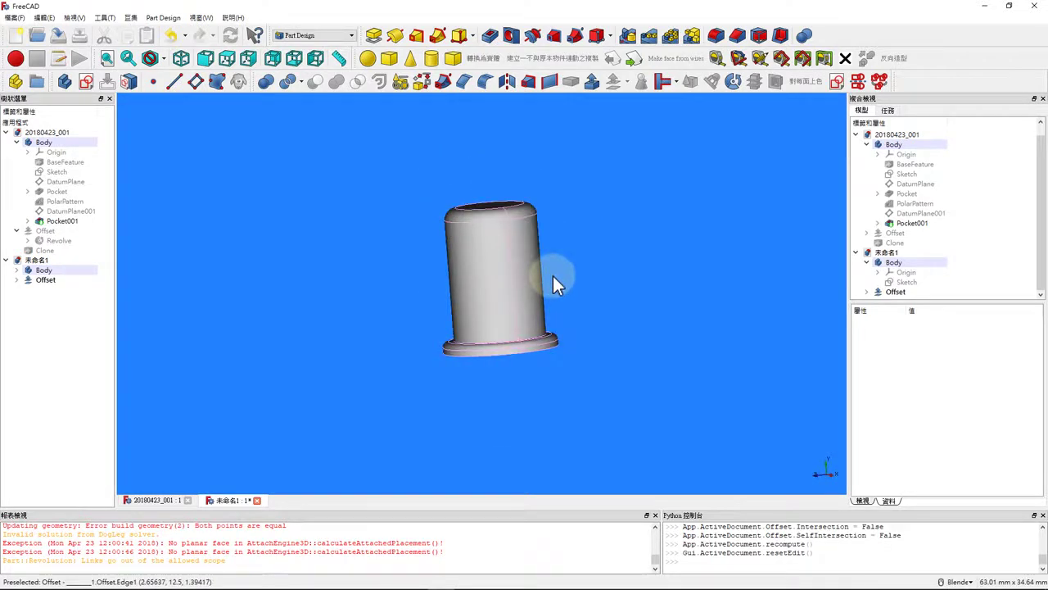
click(892, 292)
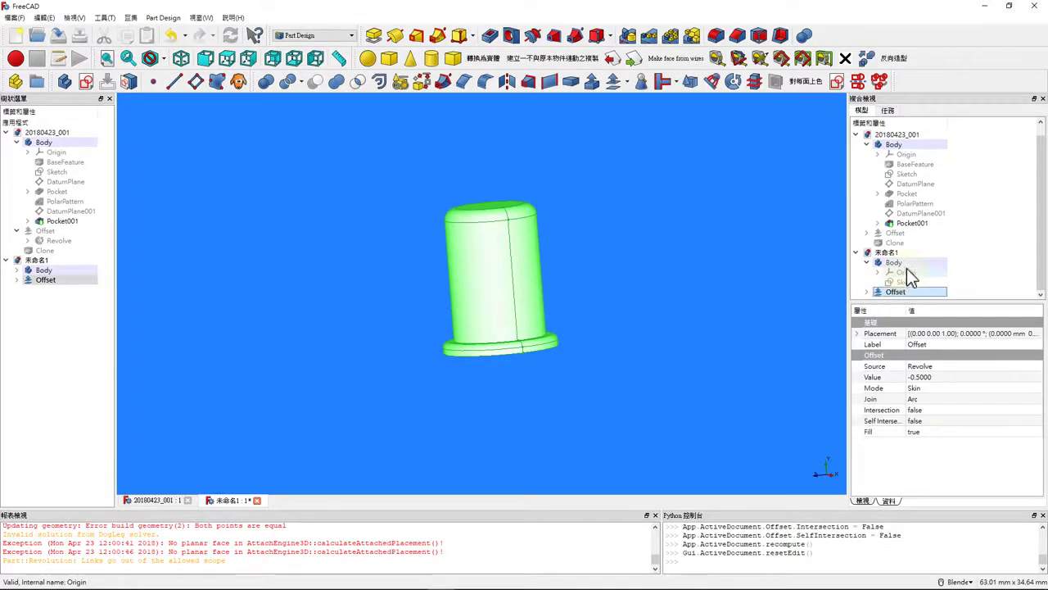
click(907, 265)
click(902, 289)
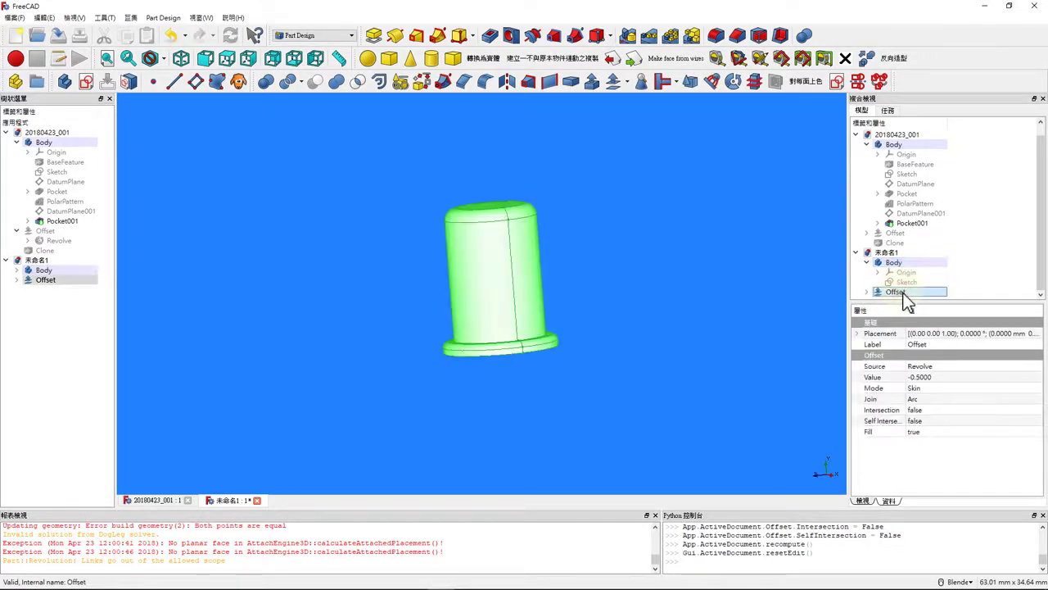
drag(907, 302, 911, 273)
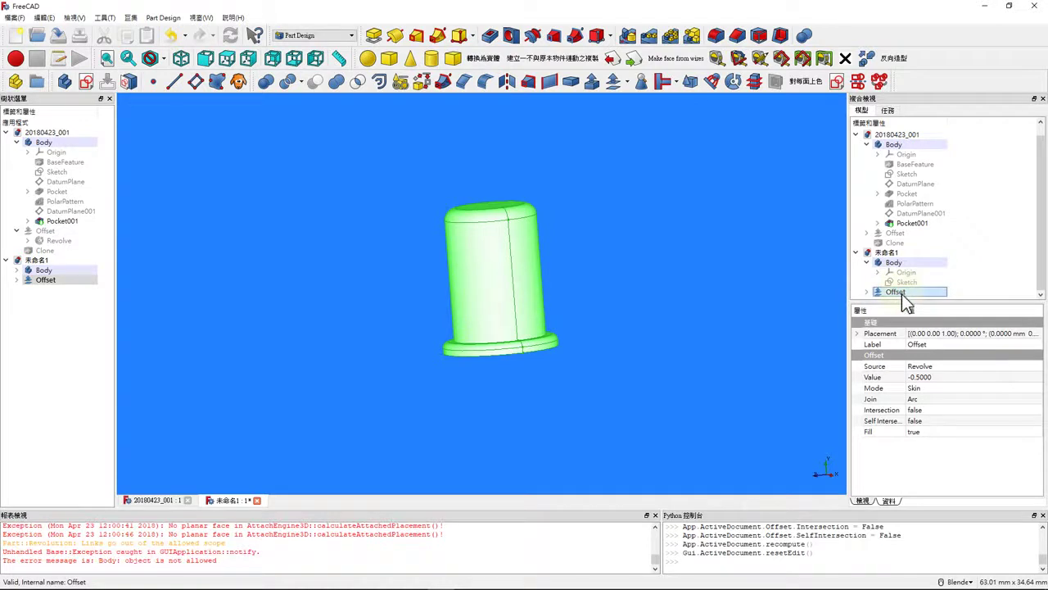
Step: Clone the Offset, hide the original, and drop the Clone into the Body as BaseFeature
click(239, 86)
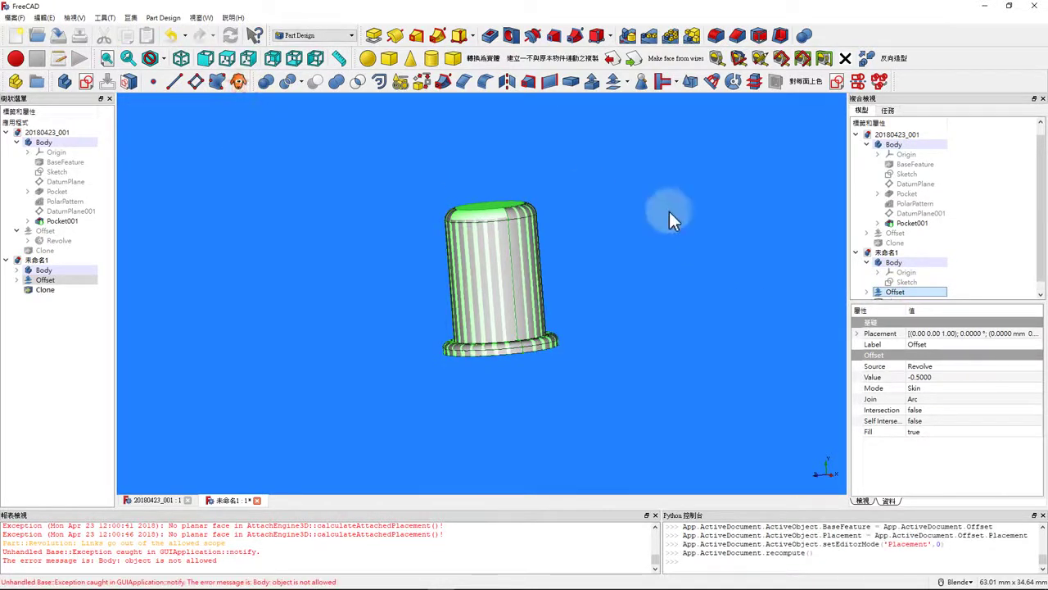
key(space)
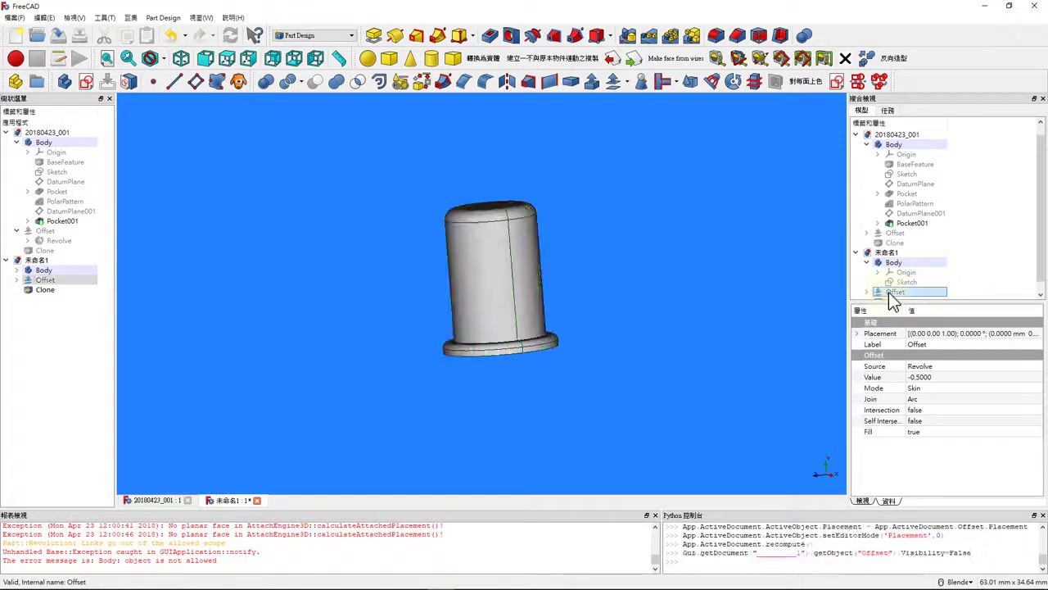
click(895, 293)
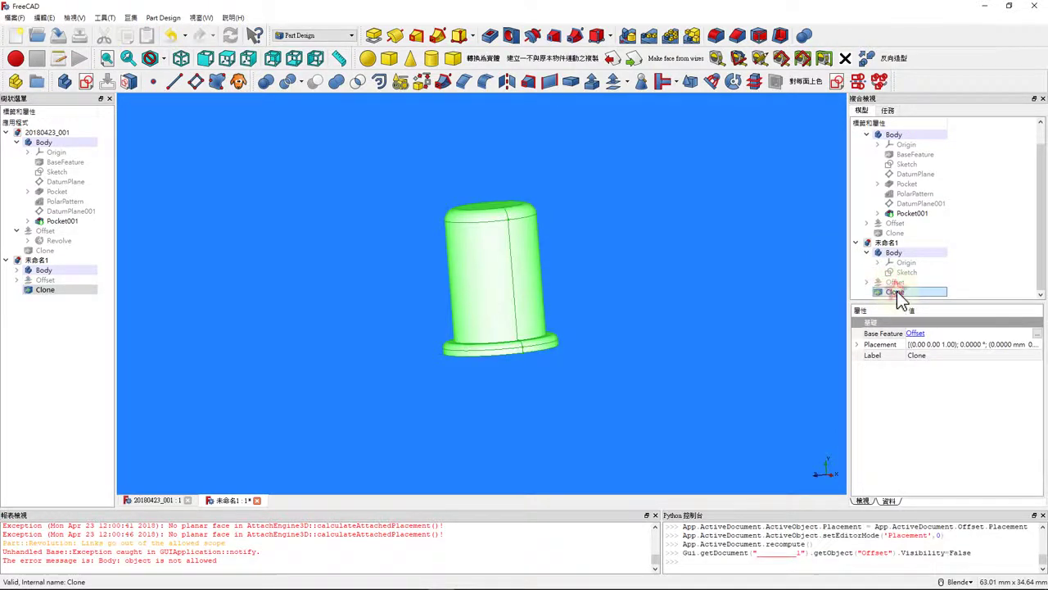
drag(897, 295, 902, 251)
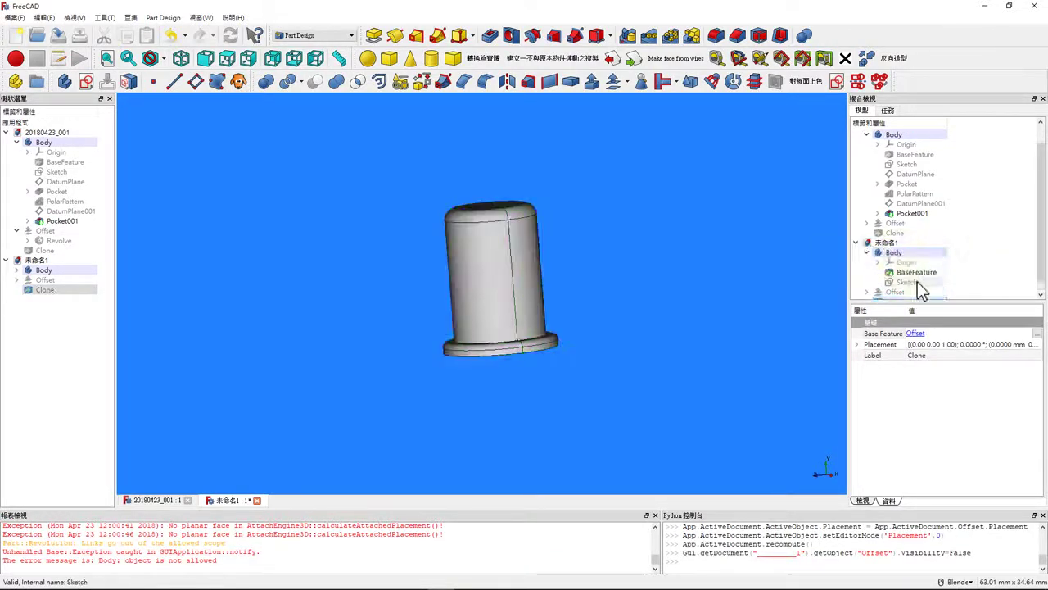
click(917, 273)
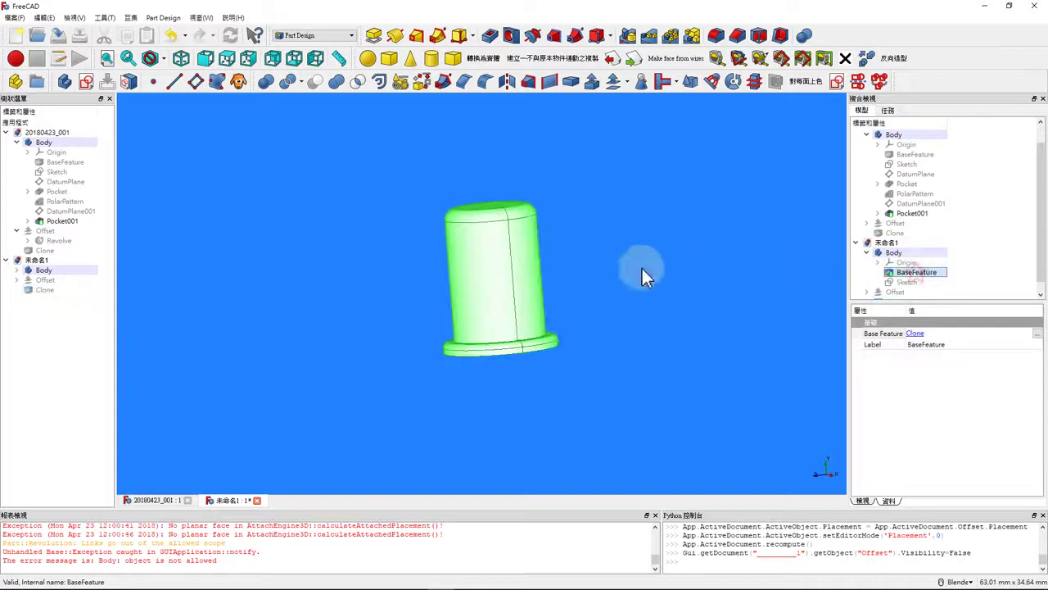
click(464, 166)
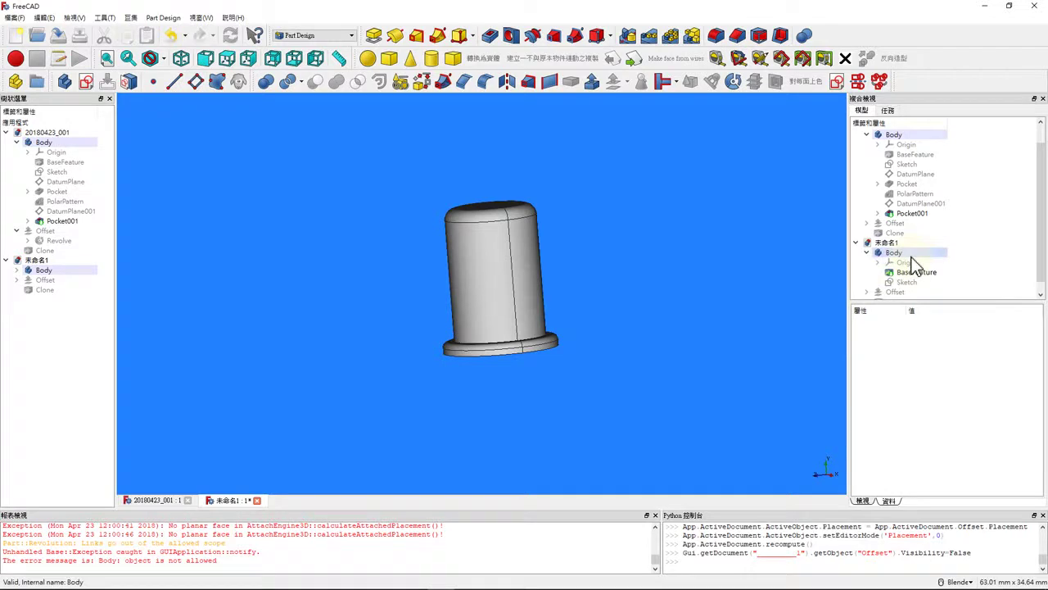
Step: Add a datum plane attached in ObjectXY mode and start a new sketch on it
click(196, 82)
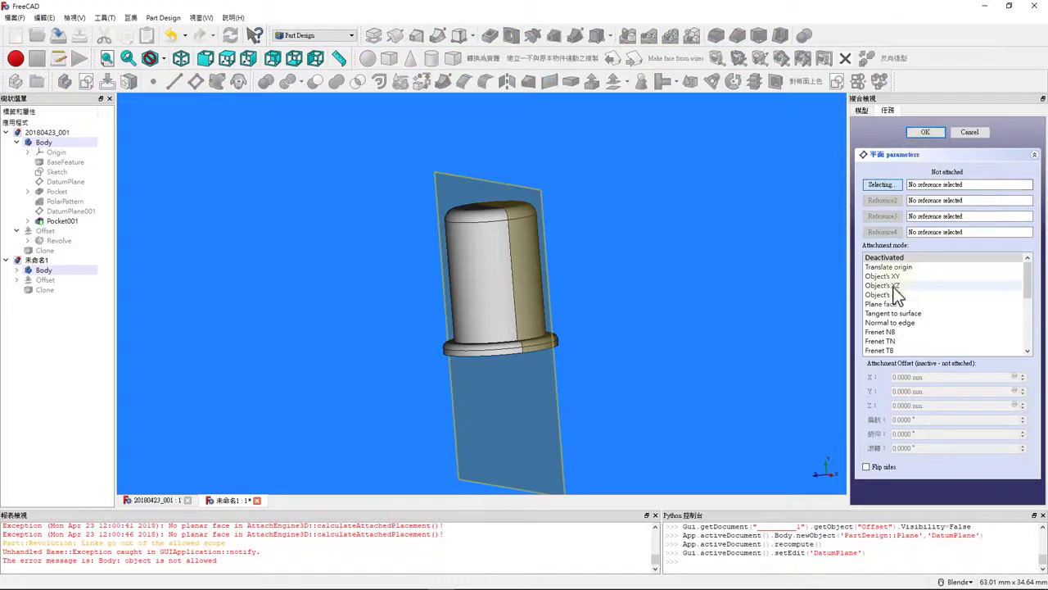
click(883, 277)
click(932, 131)
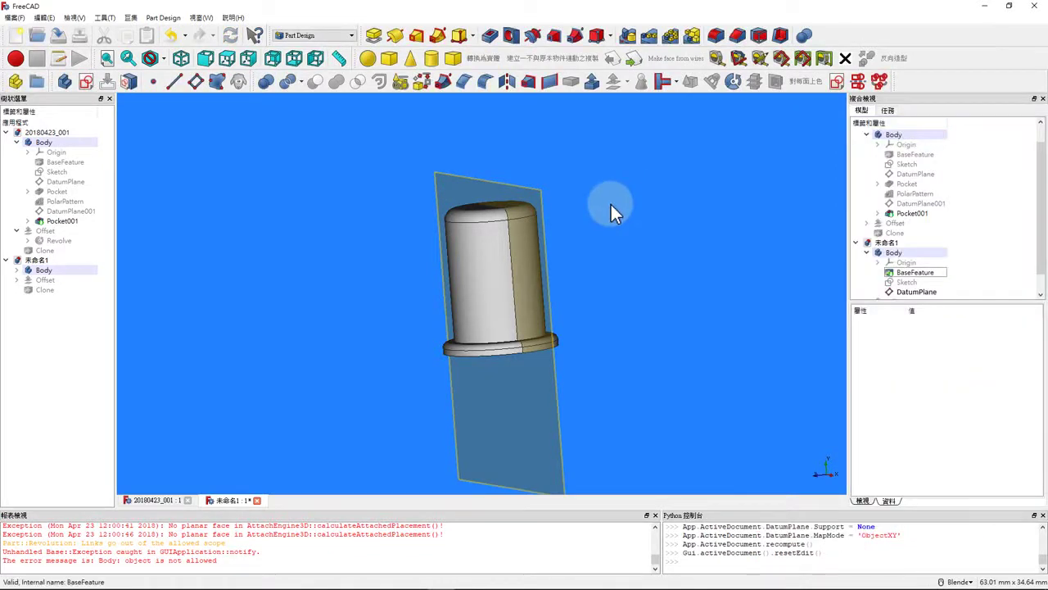
click(456, 191)
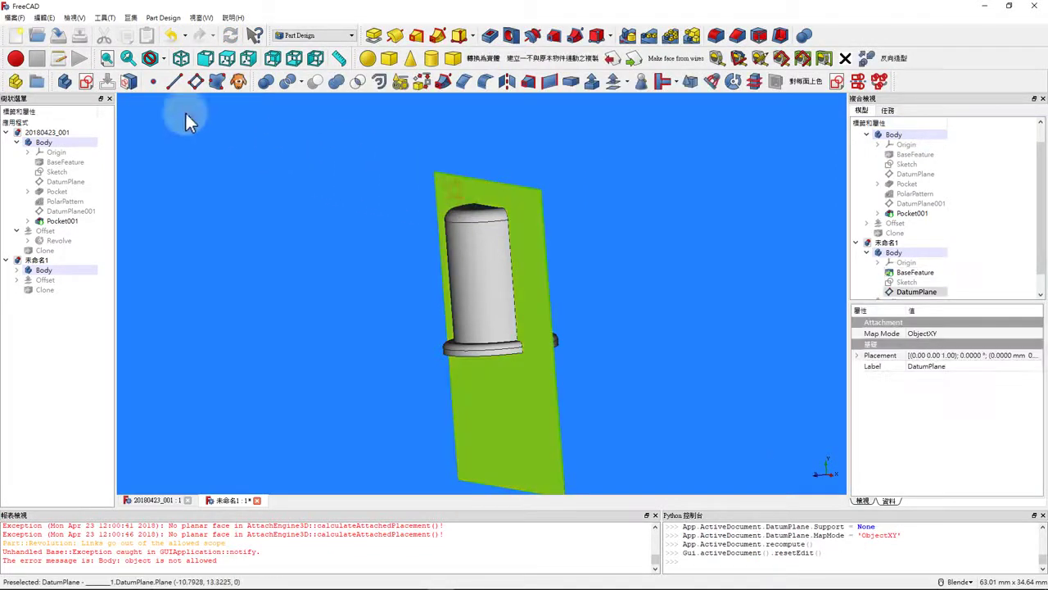
click(86, 81)
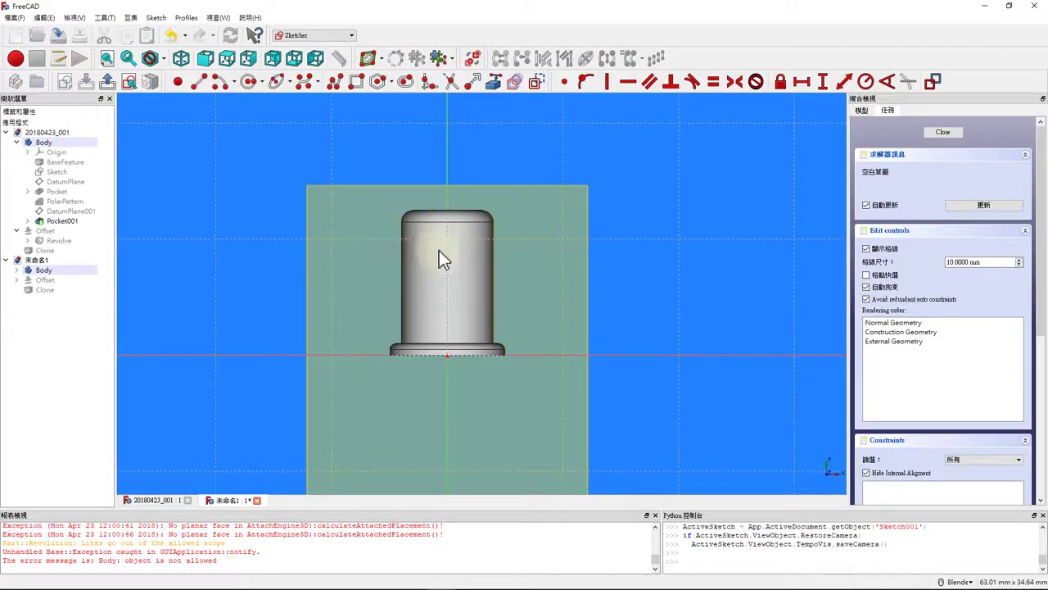
Step: Hide the BaseFeature and the Revolve from the model tree to expose Sketch001
click(864, 110)
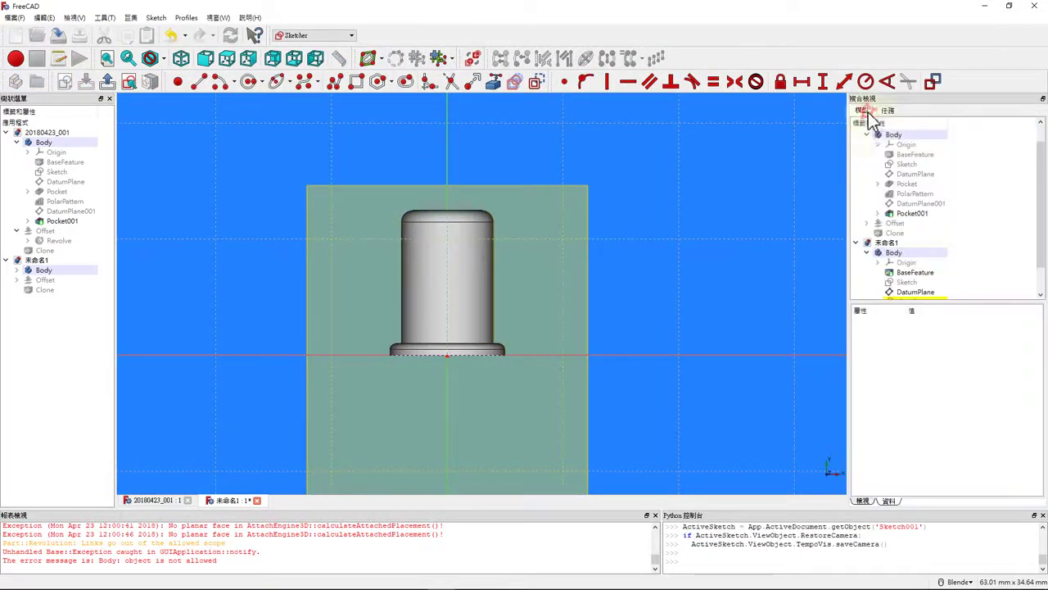
click(902, 271)
key(space)
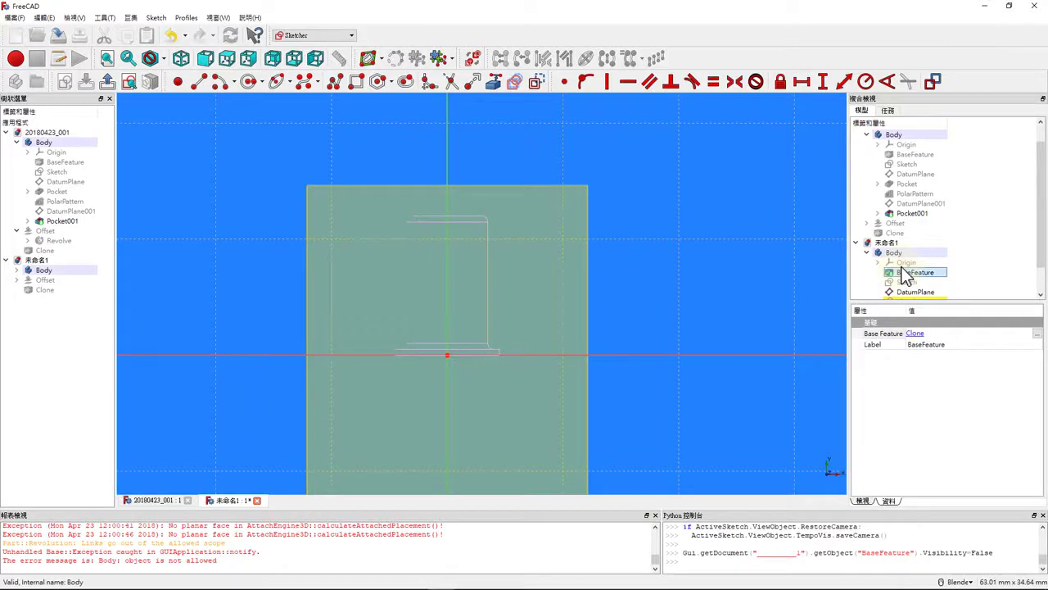
click(887, 111)
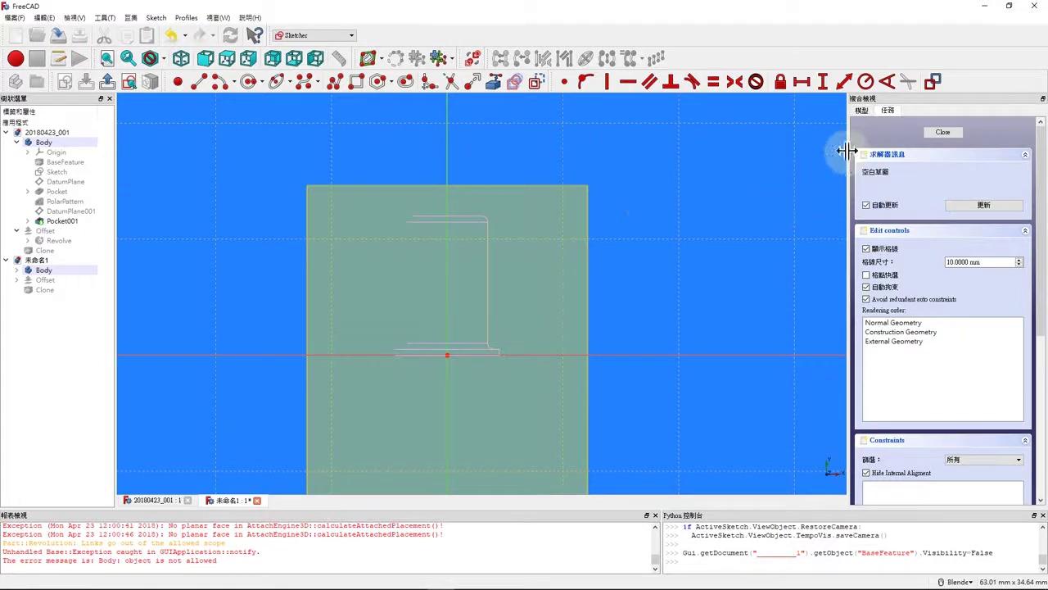
click(860, 111)
scroll(904, 264, down, 1)
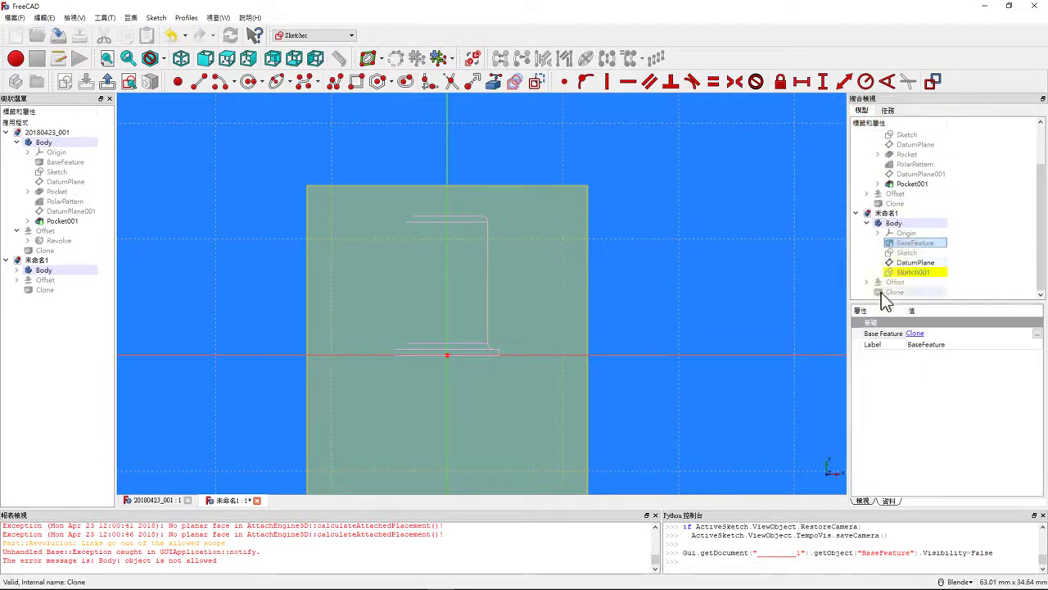
click(905, 294)
key(space)
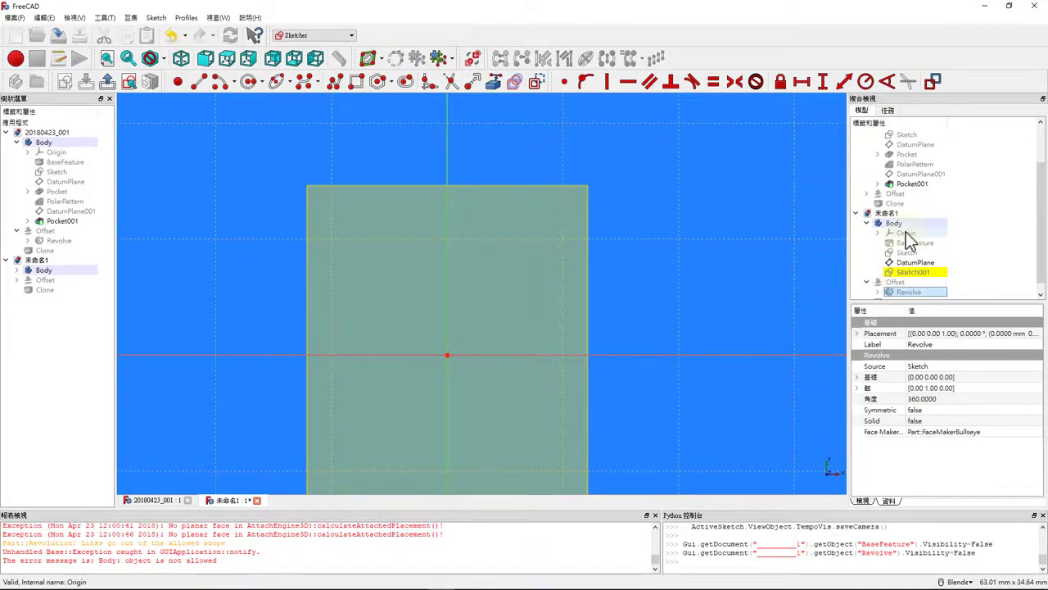
scroll(901, 274, up, 2)
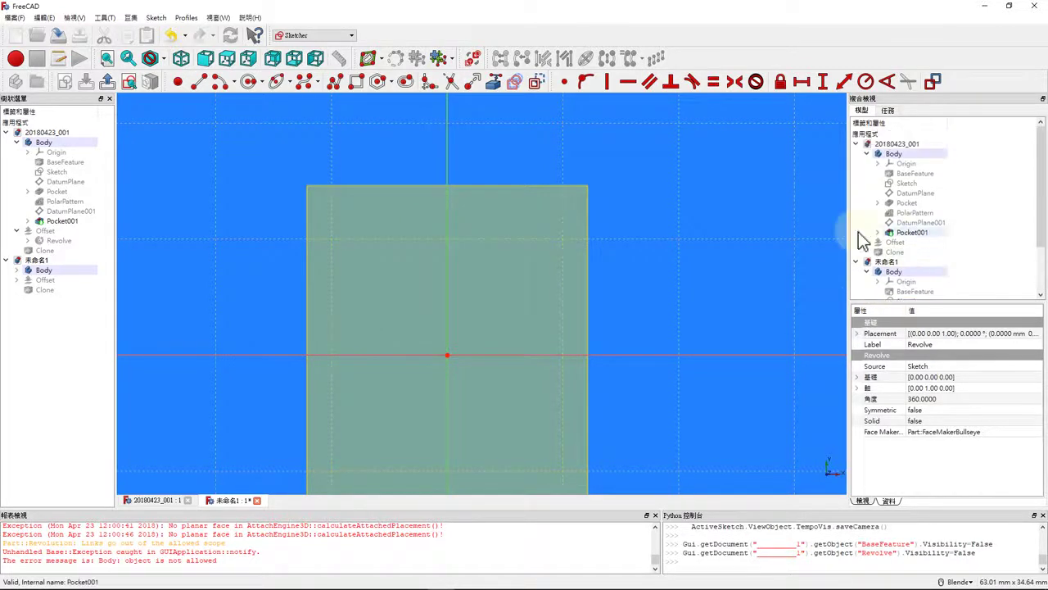
click(407, 82)
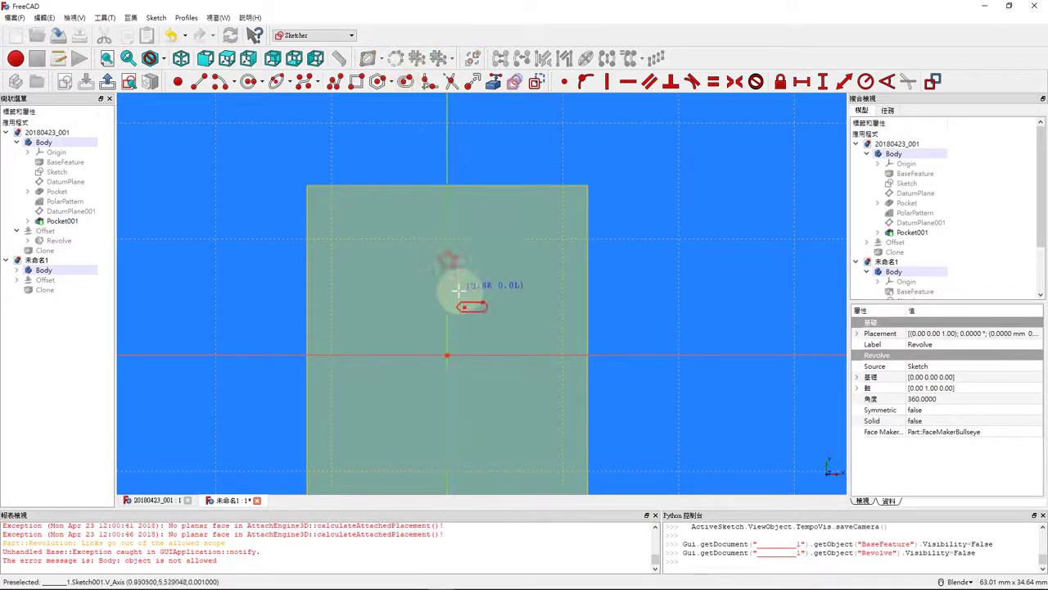
Step: Draw a vertical slot above the origin and give its end arcs a 1 mm radius
click(465, 294)
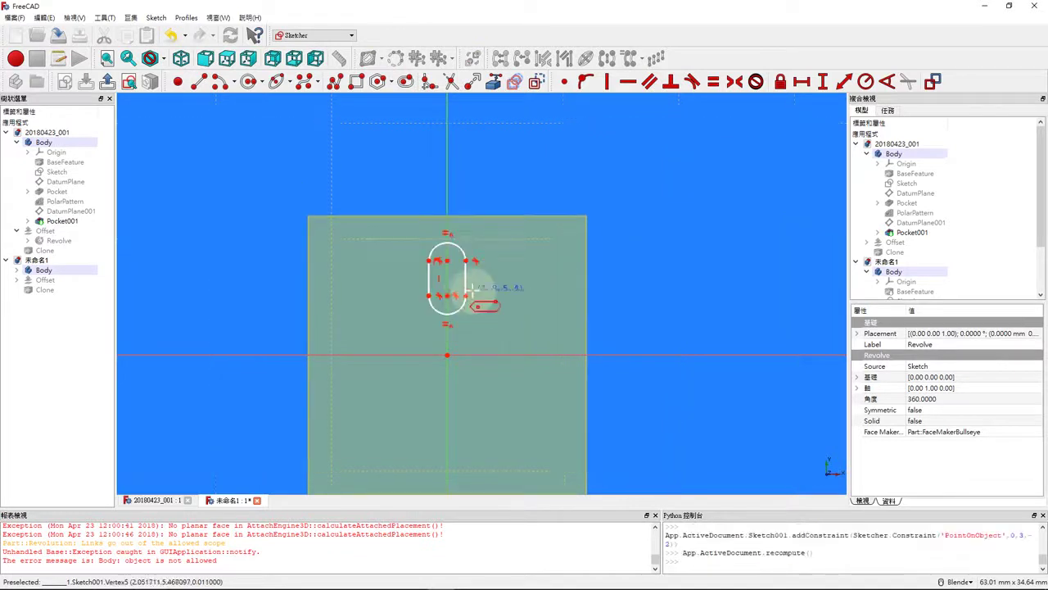
right_click(459, 248)
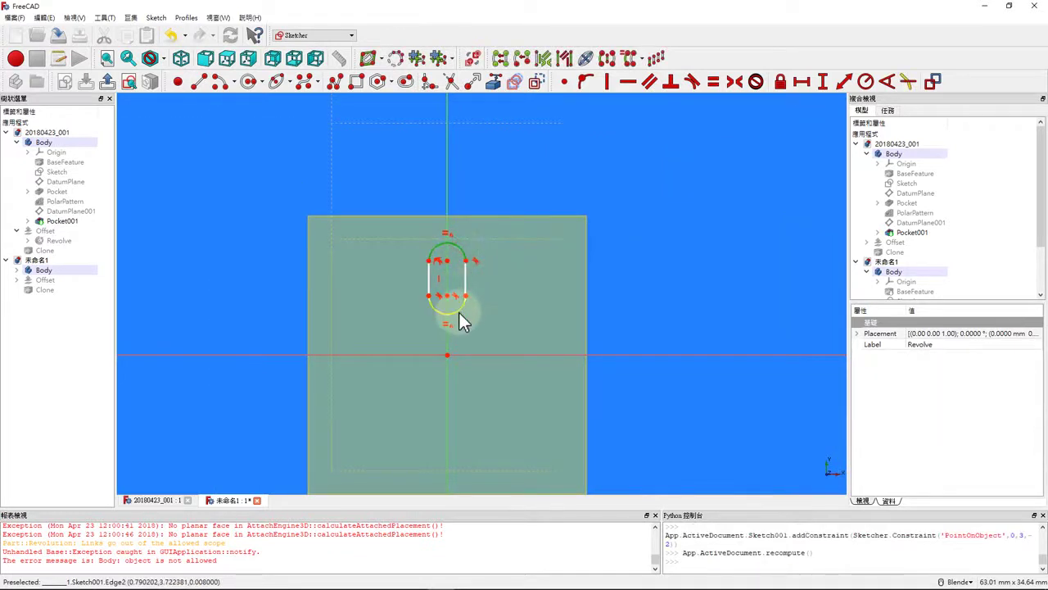
click(459, 314)
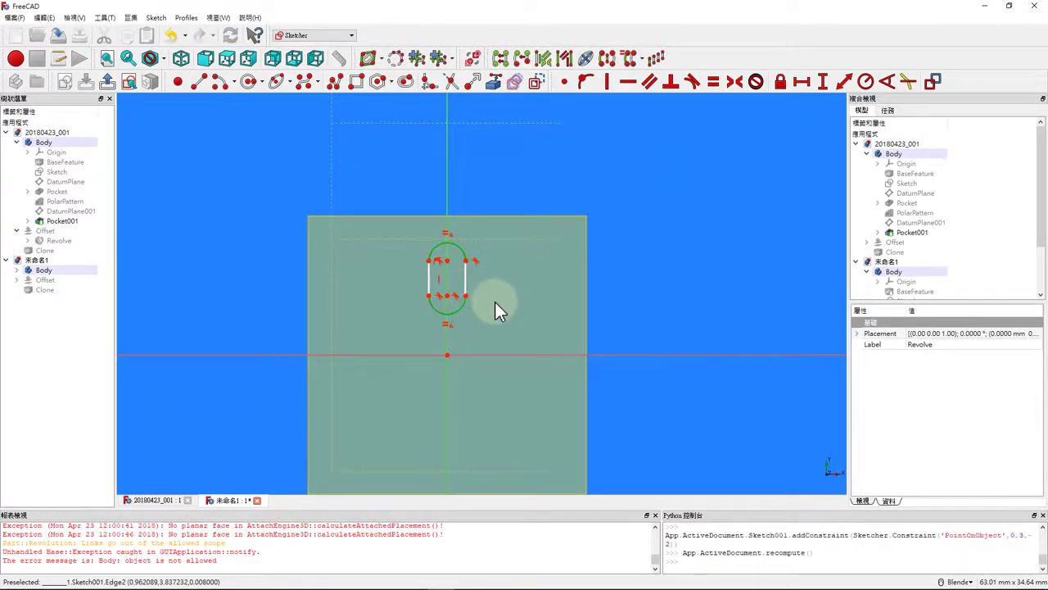
key(shift+r)
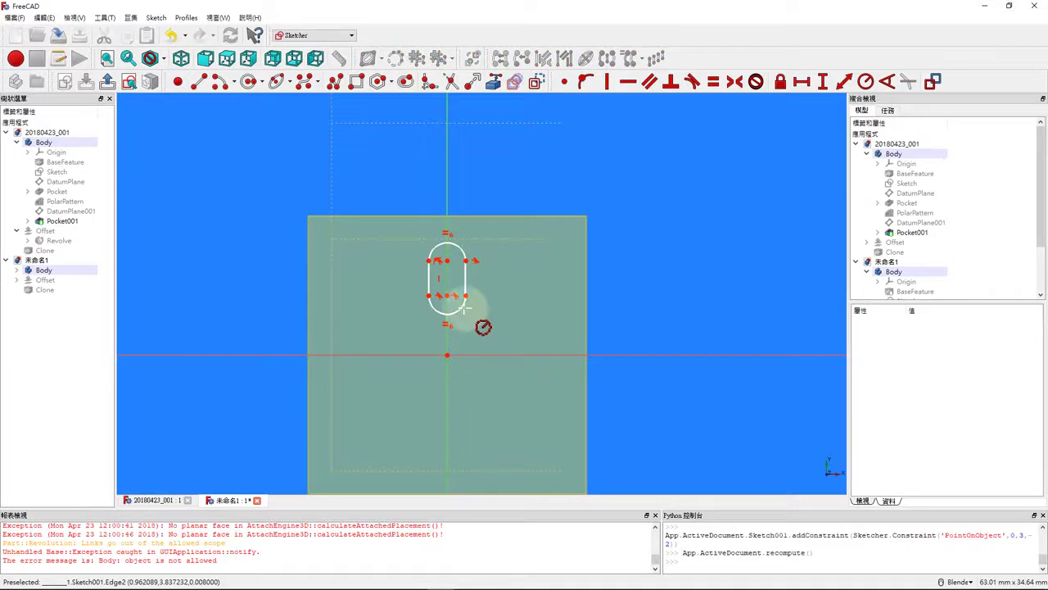
click(461, 305)
text(1)
key(Return)
key(Escape)
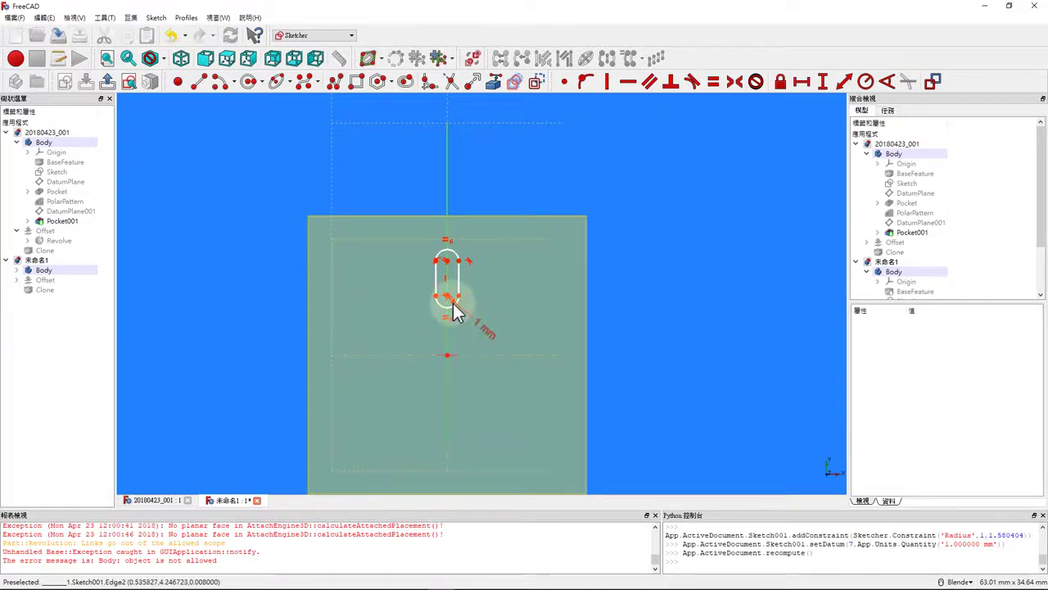
Step: Place the slot's arc centres 3 mm and 5 mm above the origin and tidy the dimensions
scroll(451, 304, up, 5)
click(439, 282)
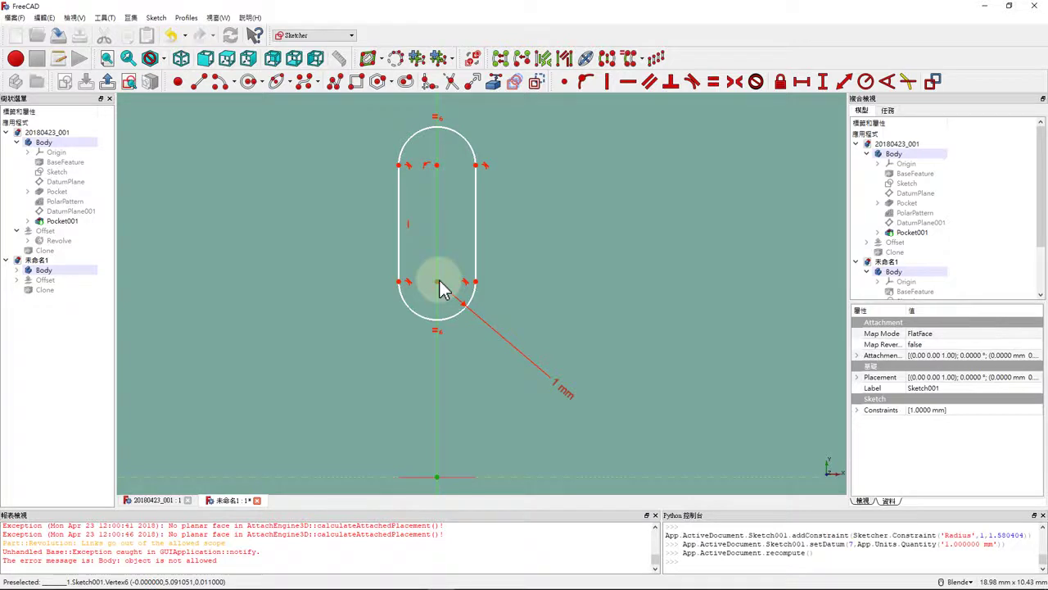
text(ity('3)
key(Return)
scroll(437, 293, down, 2)
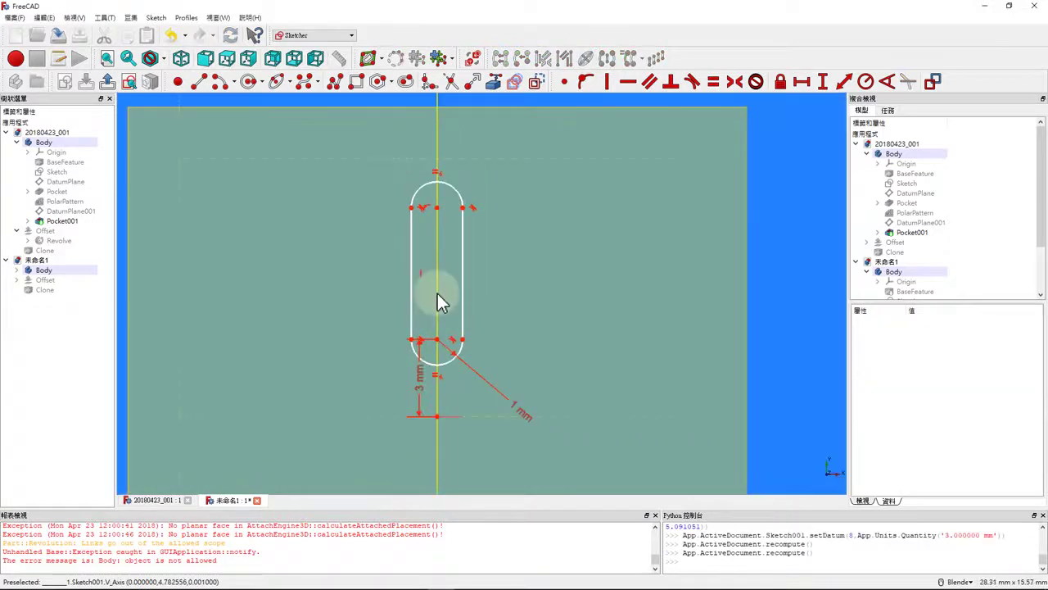
click(440, 217)
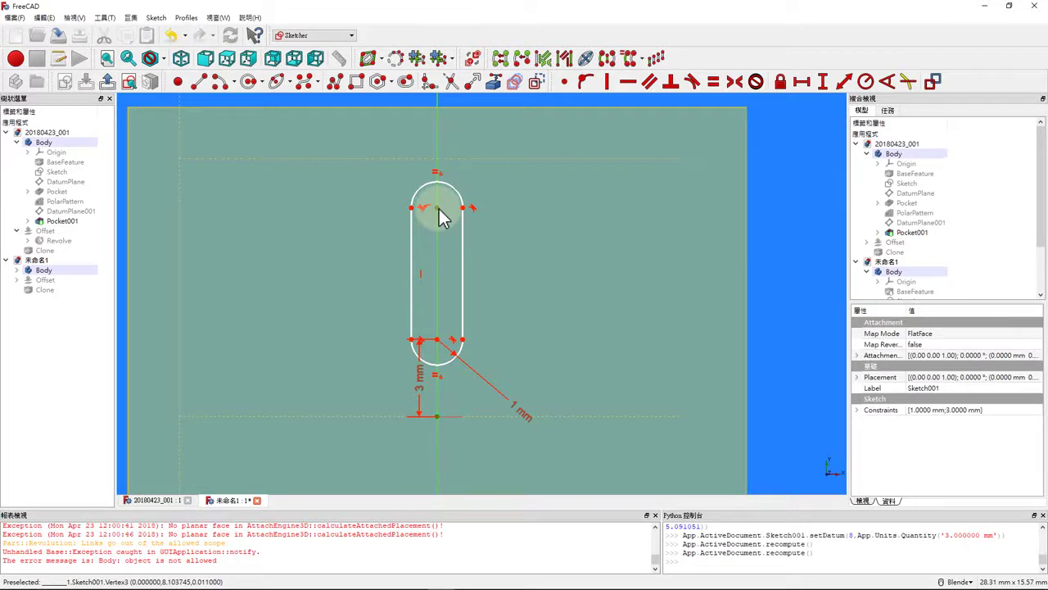
click(440, 218)
key(i)
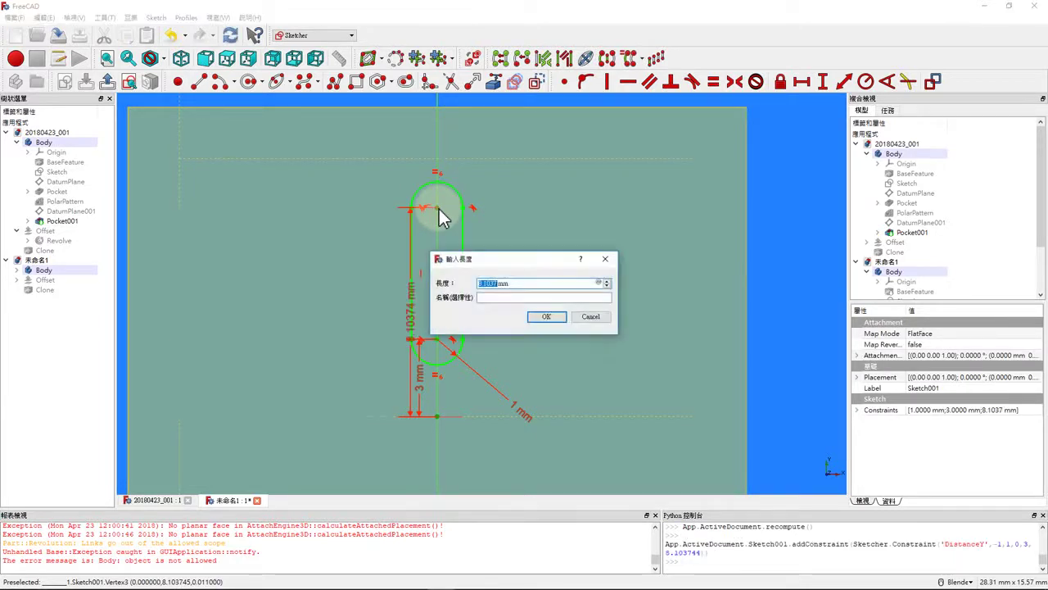
key(Return)
drag(409, 362, 381, 249)
drag(422, 372, 363, 262)
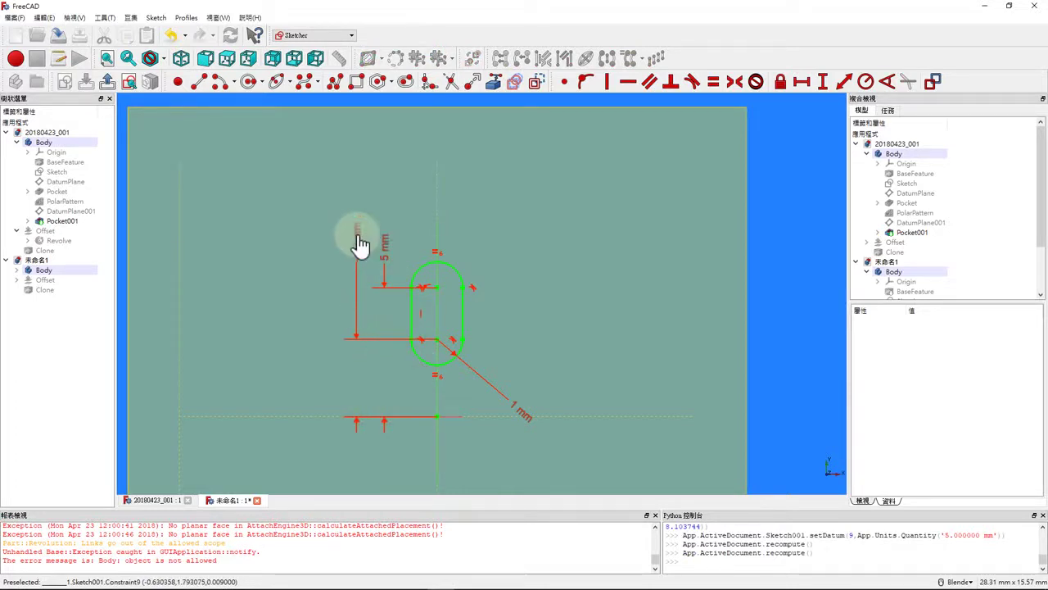
scroll(463, 270, down, 3)
scroll(492, 278, up, 1)
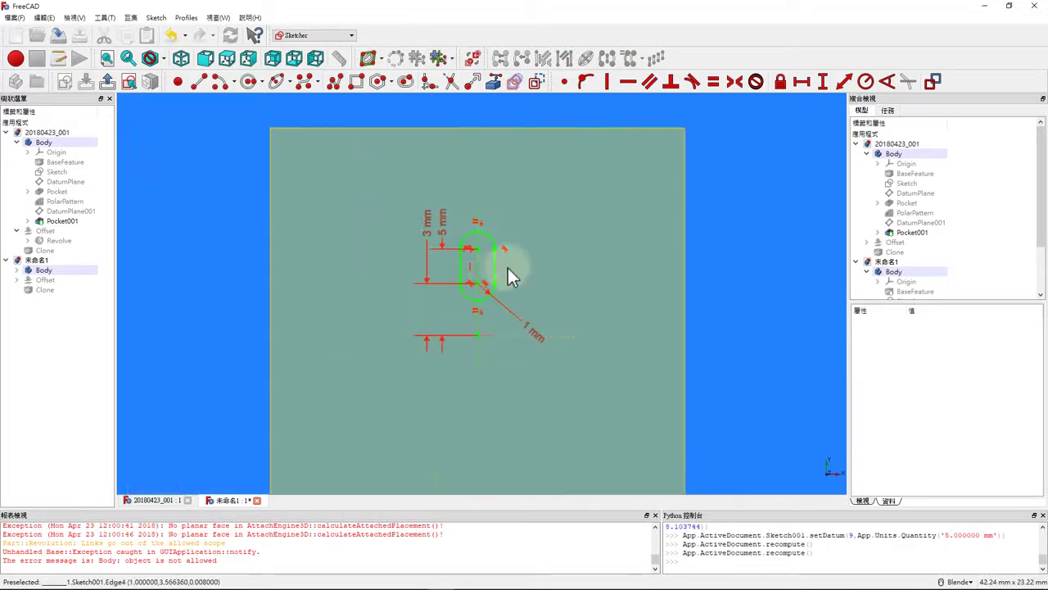
Step: Close the slot sketch and hide the datum plane
click(890, 111)
click(934, 135)
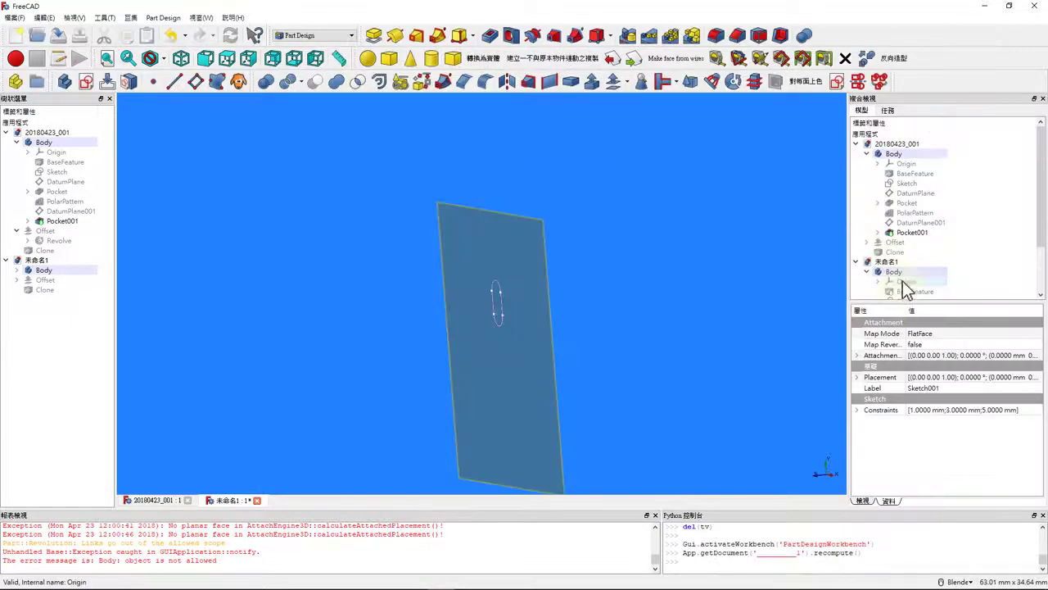
scroll(906, 290, down, 1)
scroll(907, 287, down, 1)
scroll(906, 270, down, 1)
click(906, 254)
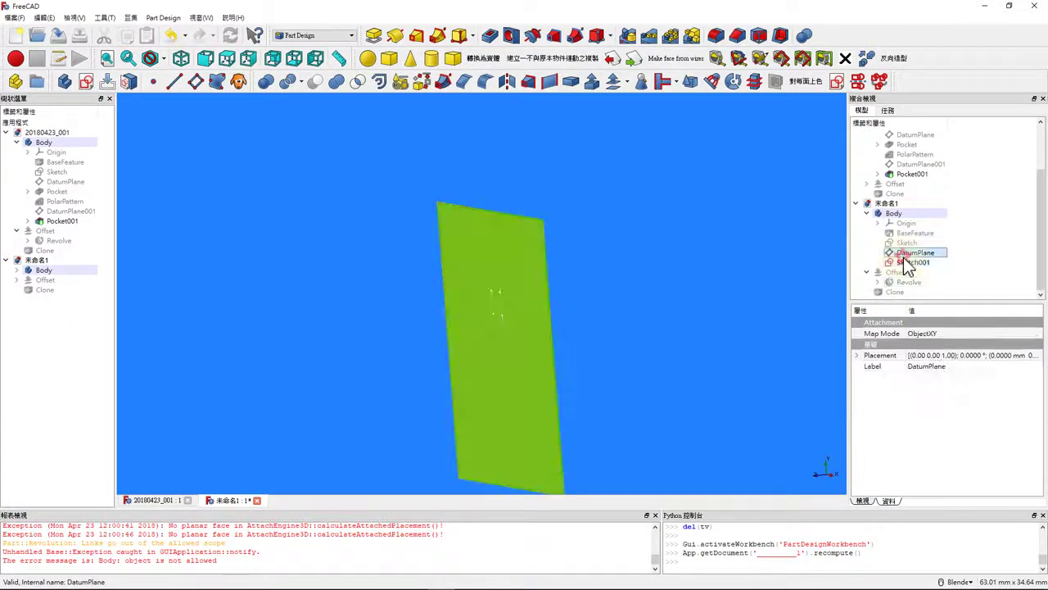
key(space)
click(909, 263)
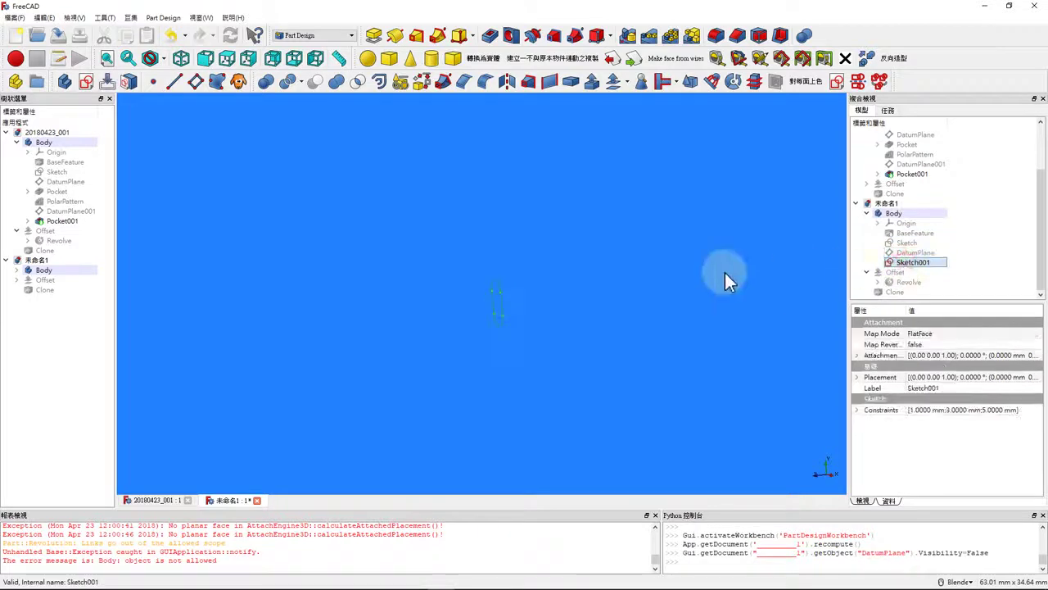
click(568, 289)
Step: Cycle through the standard views, ending on the Top view of the slot
key(0)
key(1)
key(2)
key(3)
key(4)
key(5)
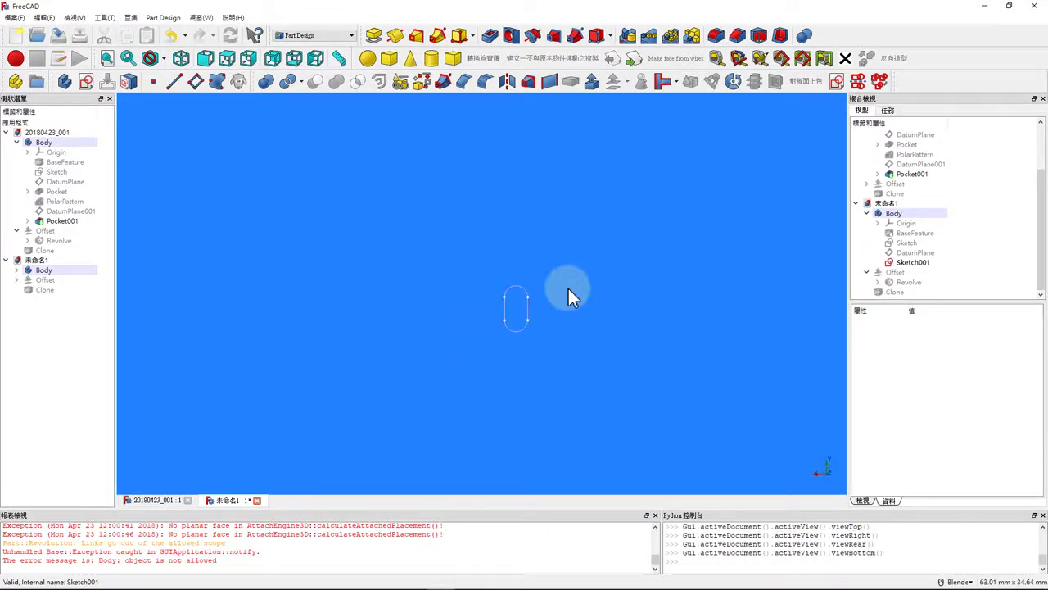
key(2)
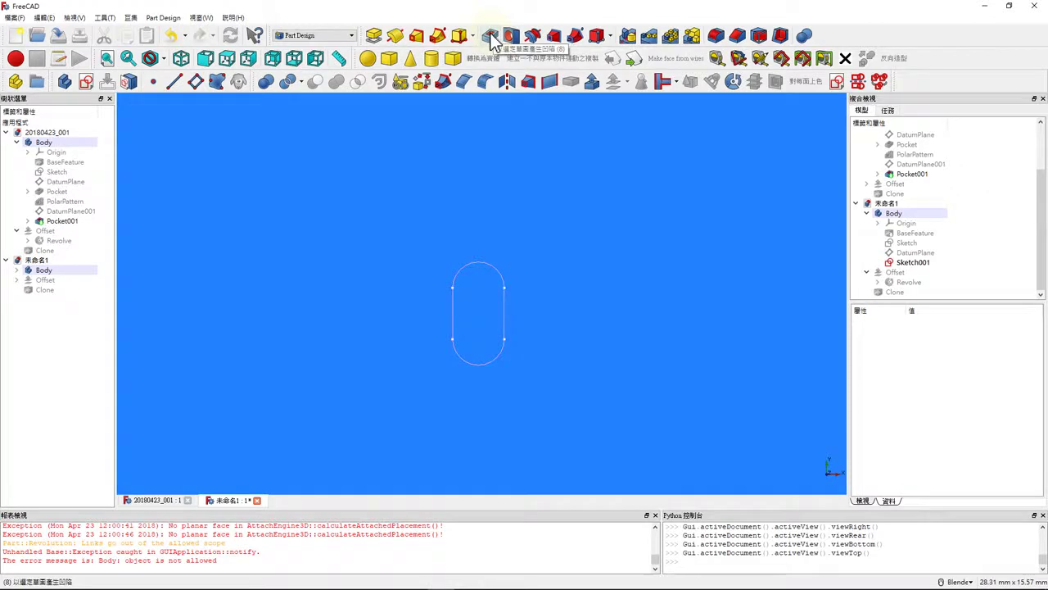
scroll(475, 360, up, 2)
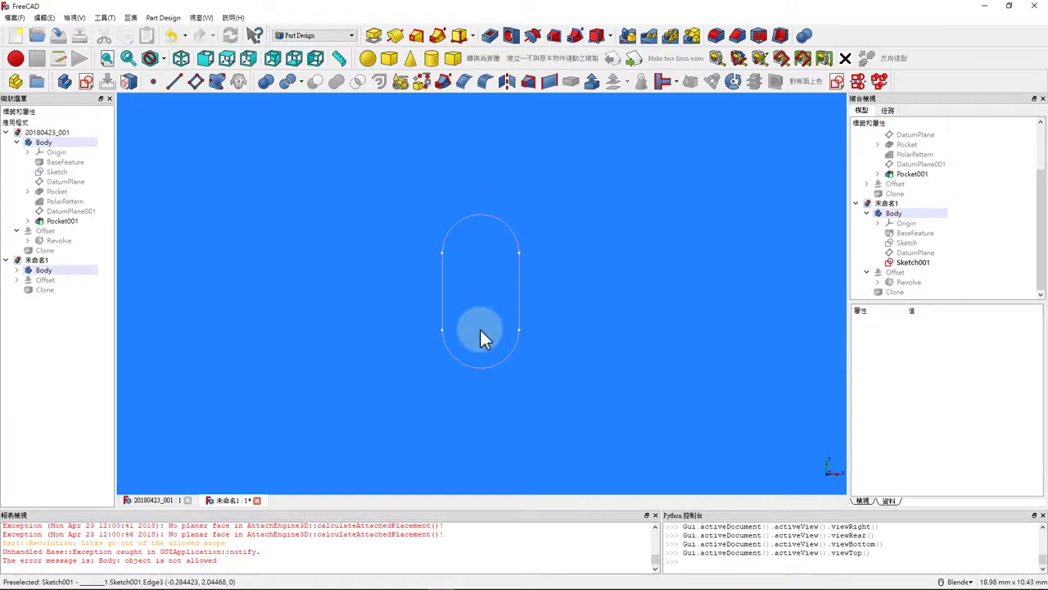
Step: Pocket Sketch001 as a reversed Through all cut through the sleeve wall
click(921, 263)
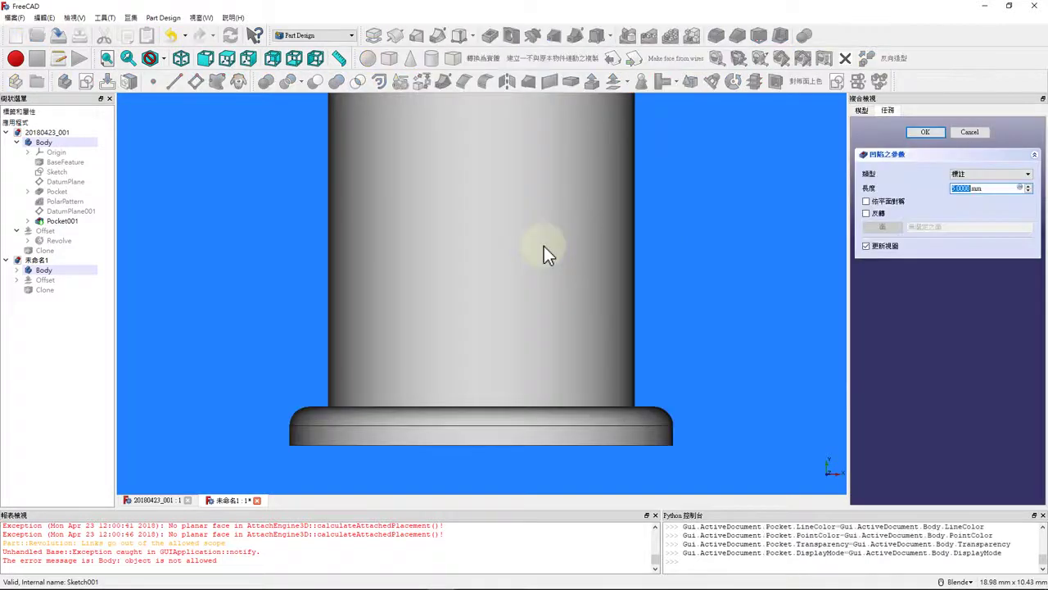
click(967, 175)
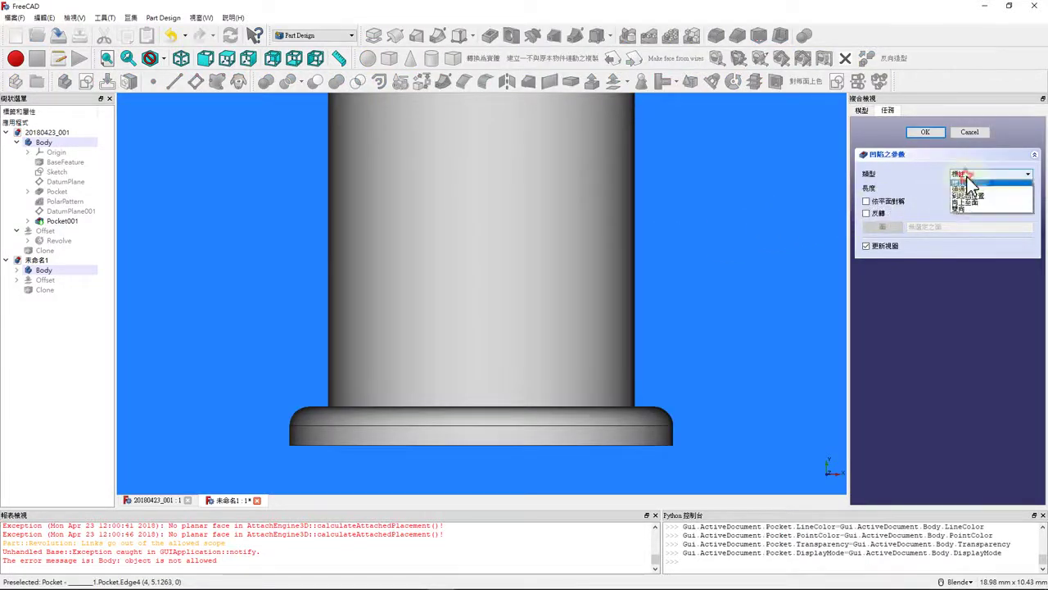
click(979, 201)
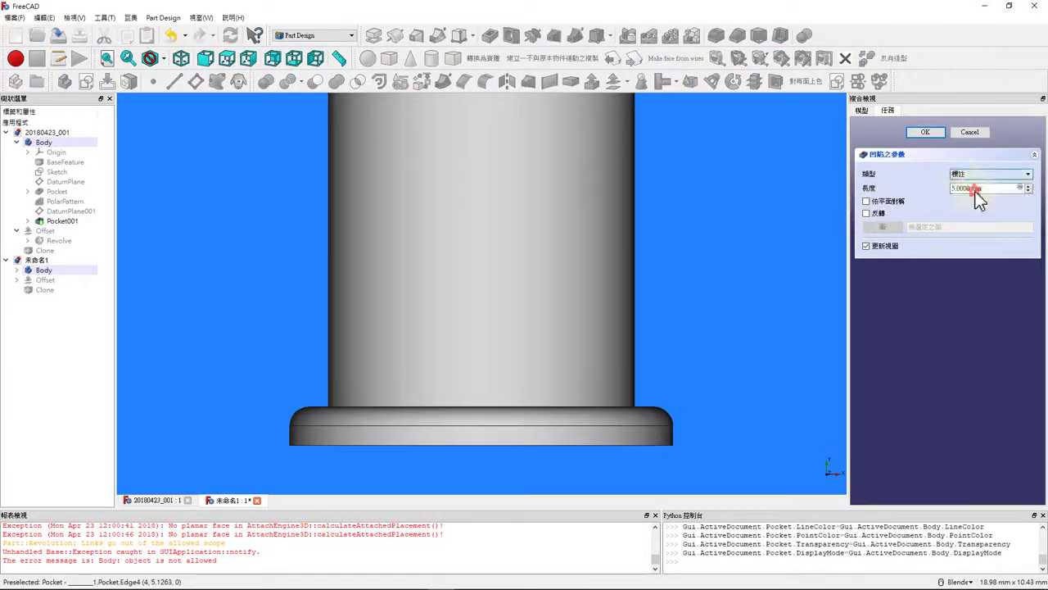
click(868, 214)
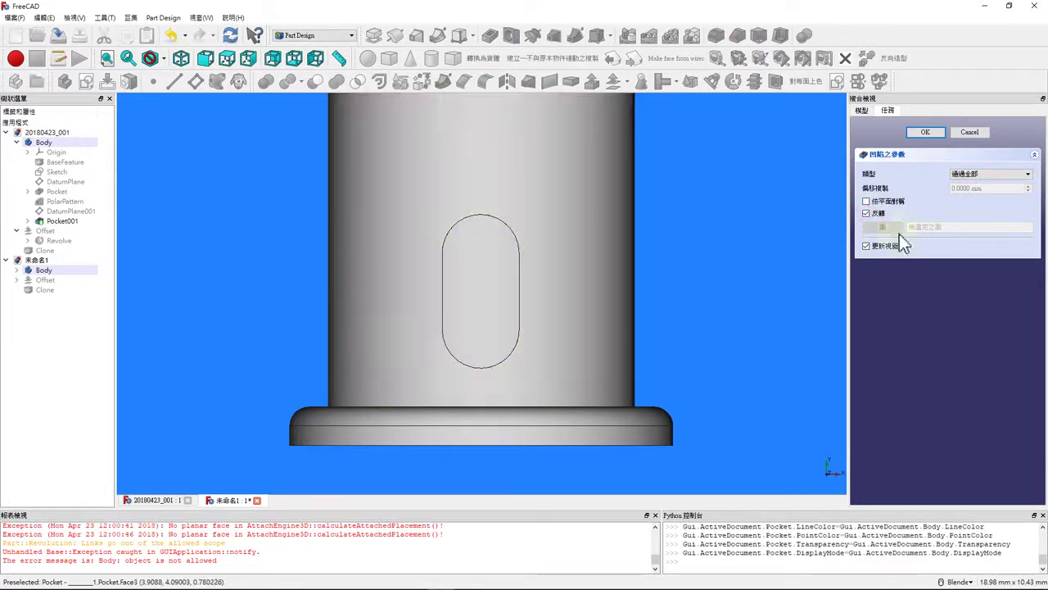
click(925, 132)
scroll(597, 335, down, 3)
scroll(609, 319, down, 2)
mouse_move(601, 318)
middle_down()
mouse_move(713, 301)
mouse_move(807, 270)
mouse_move(590, 248)
mouse_move(613, 292)
middle_up()
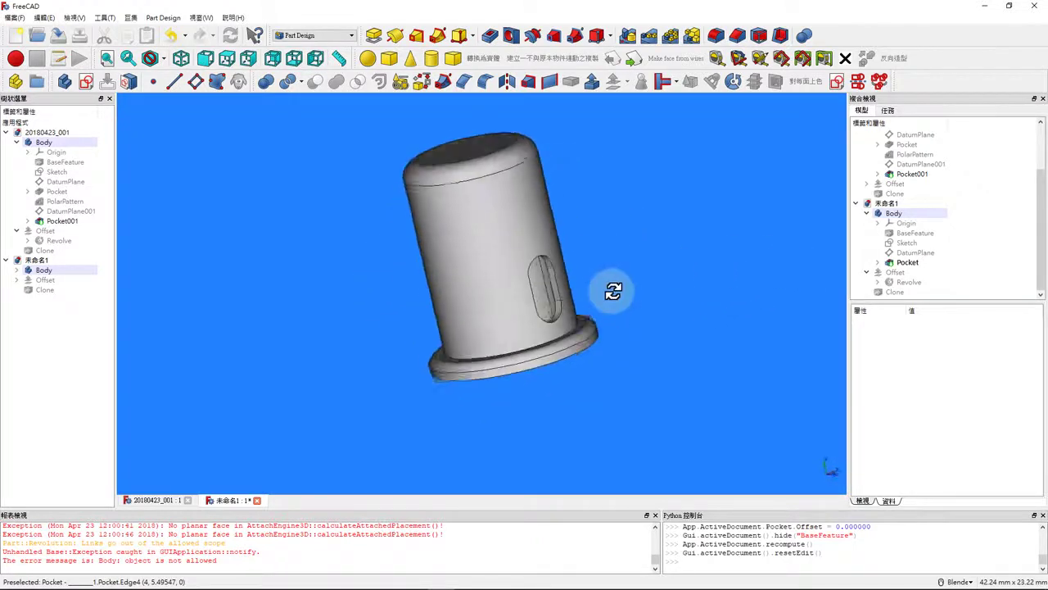
click(907, 262)
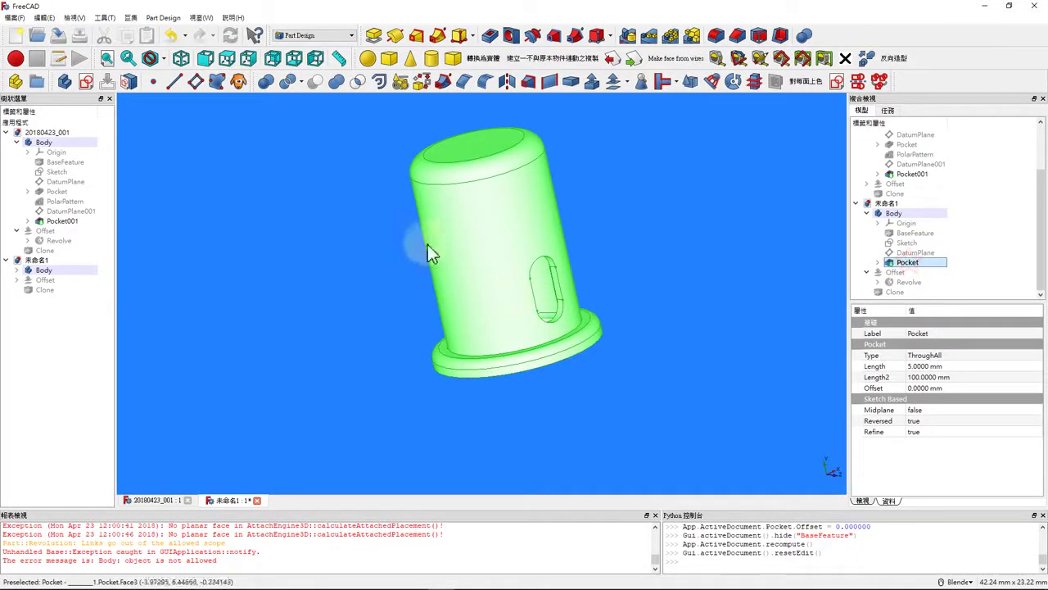
Step: Polar-pattern the slot pocket 6 times around the Y axis over 360°
click(671, 37)
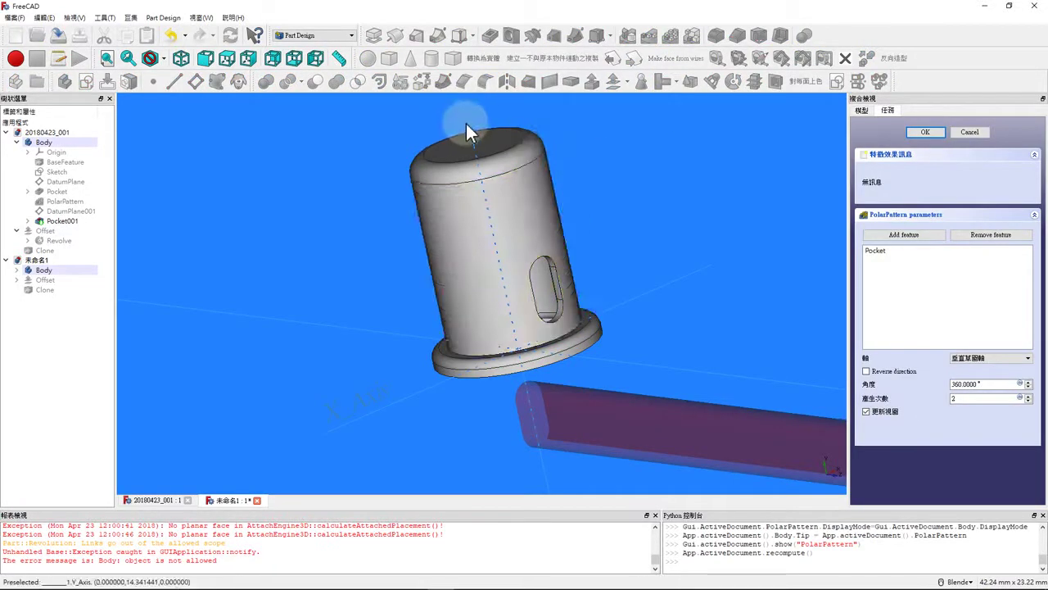
click(472, 125)
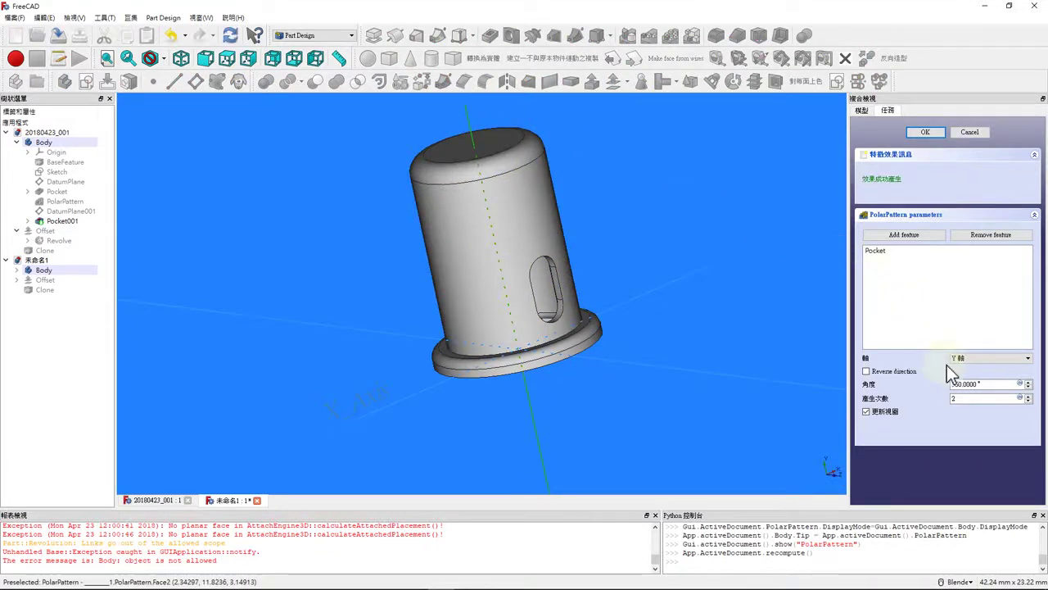
text(6)
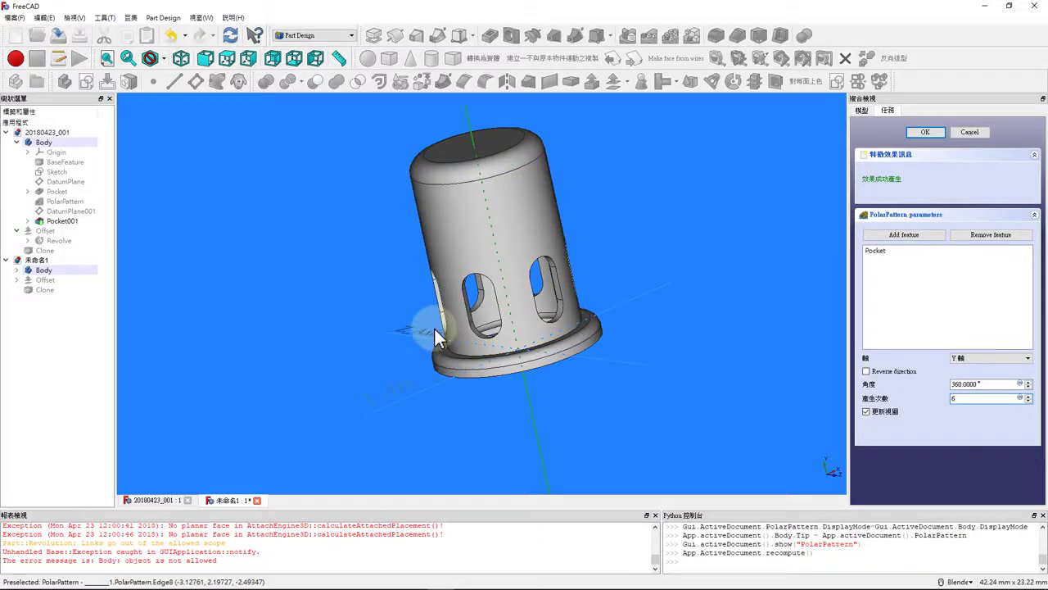
click(923, 132)
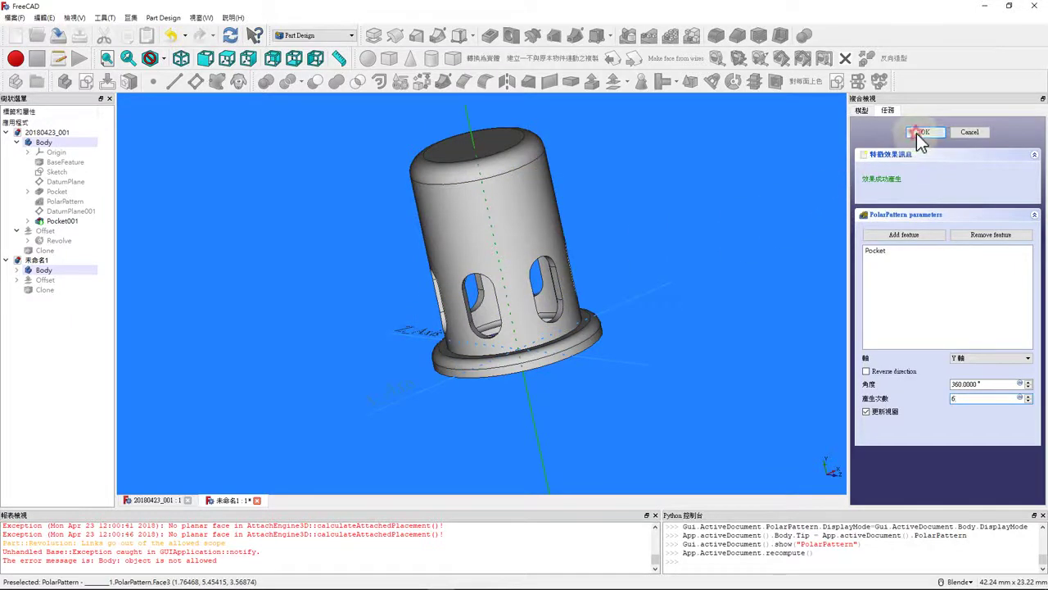
mouse_move(435, 281)
middle_down()
mouse_move(435, 323)
mouse_move(464, 228)
middle_up()
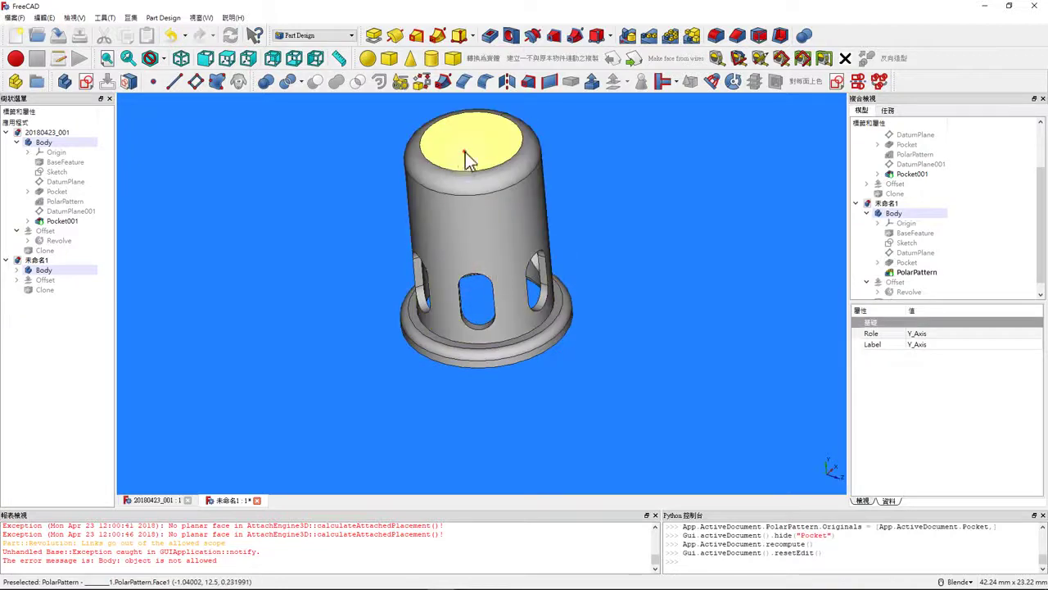
click(479, 158)
click(195, 81)
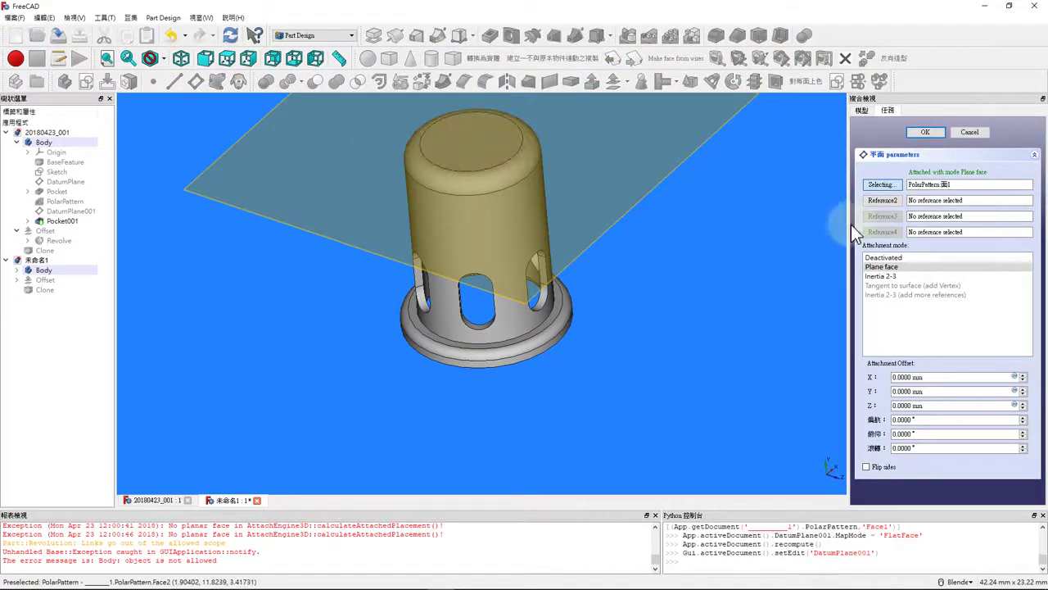
Step: Confirm the datum plane on the sleeve's top face and start a new sketch on it
click(926, 132)
click(290, 161)
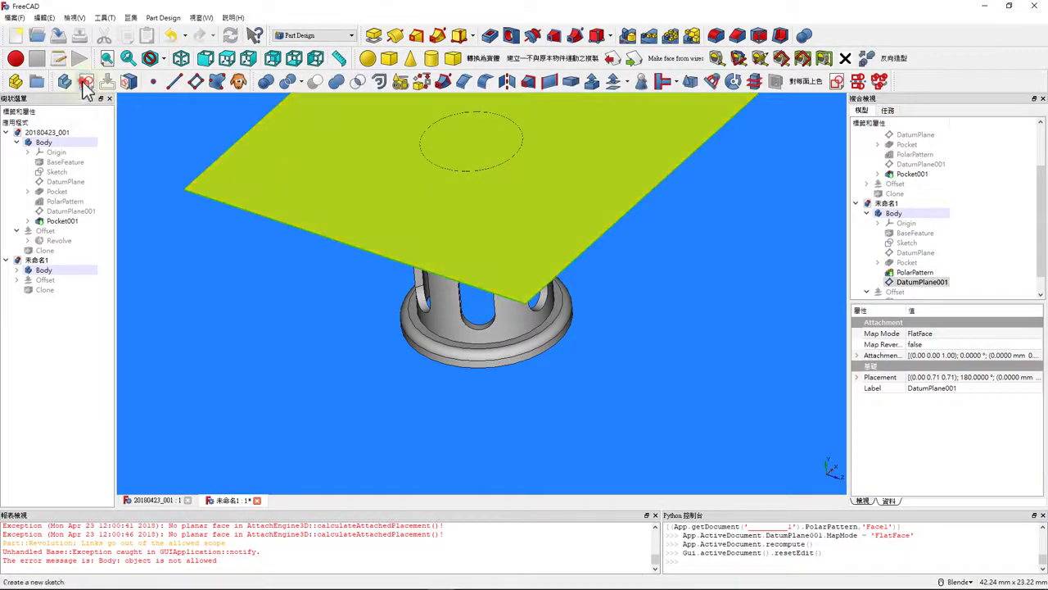
click(86, 81)
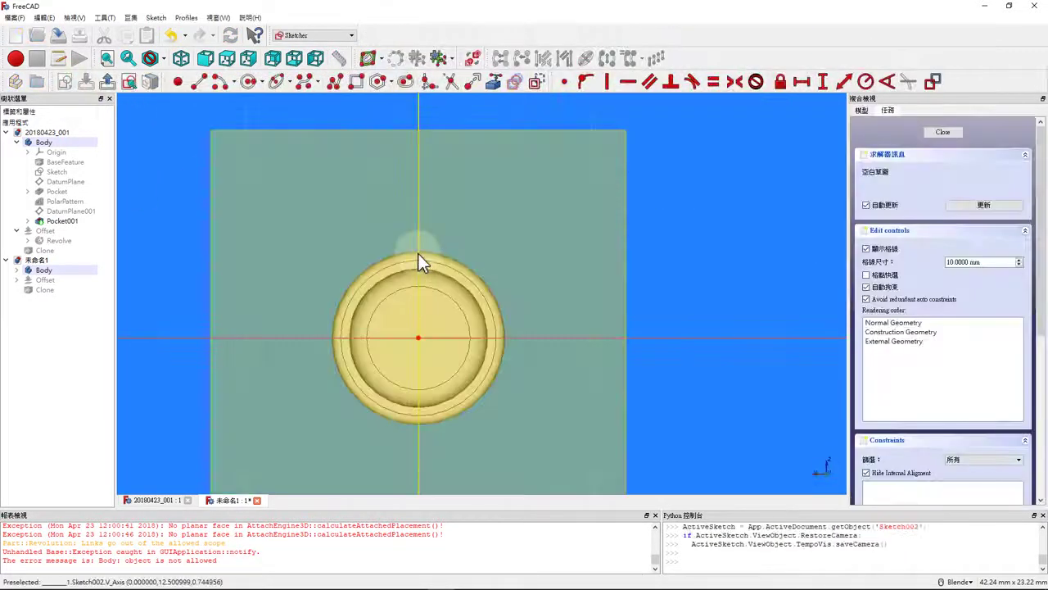
Step: Draw a circle centred on the origin, constrain it to 1 mm radius, and close the sketch
click(250, 83)
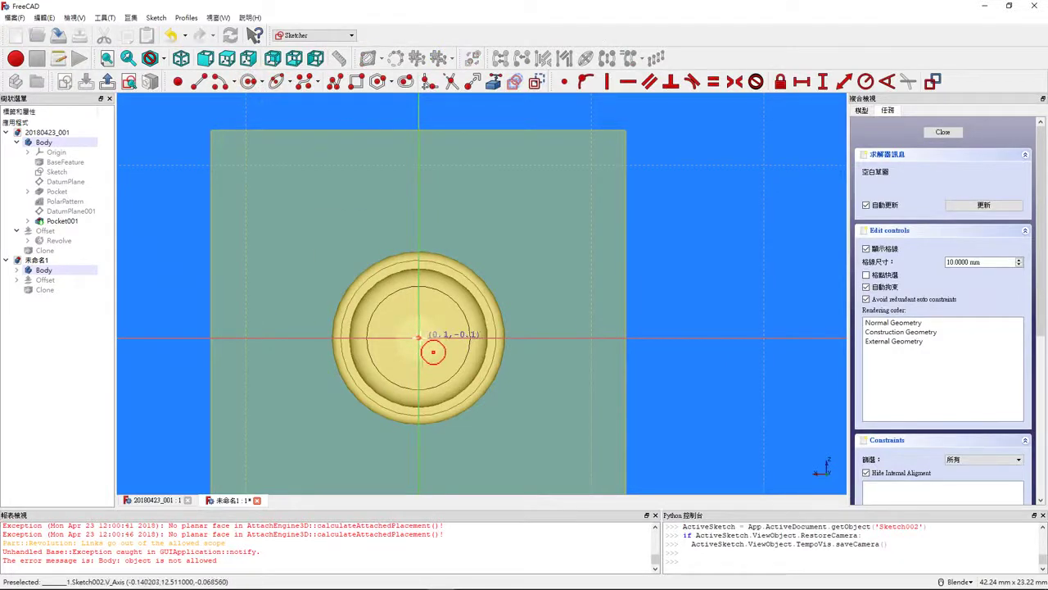
click(418, 337)
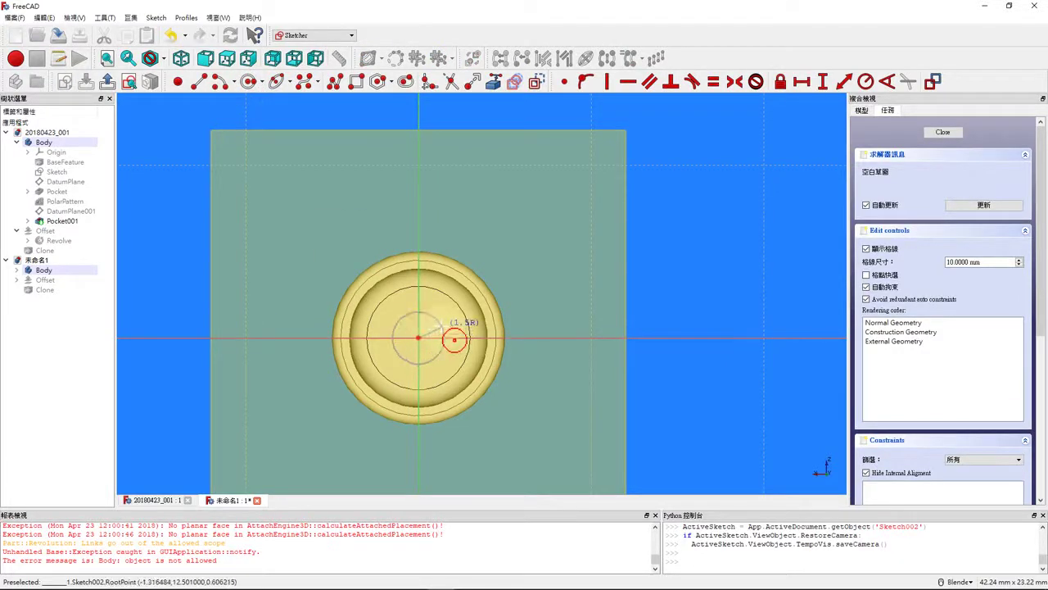
click(447, 323)
right_click(449, 330)
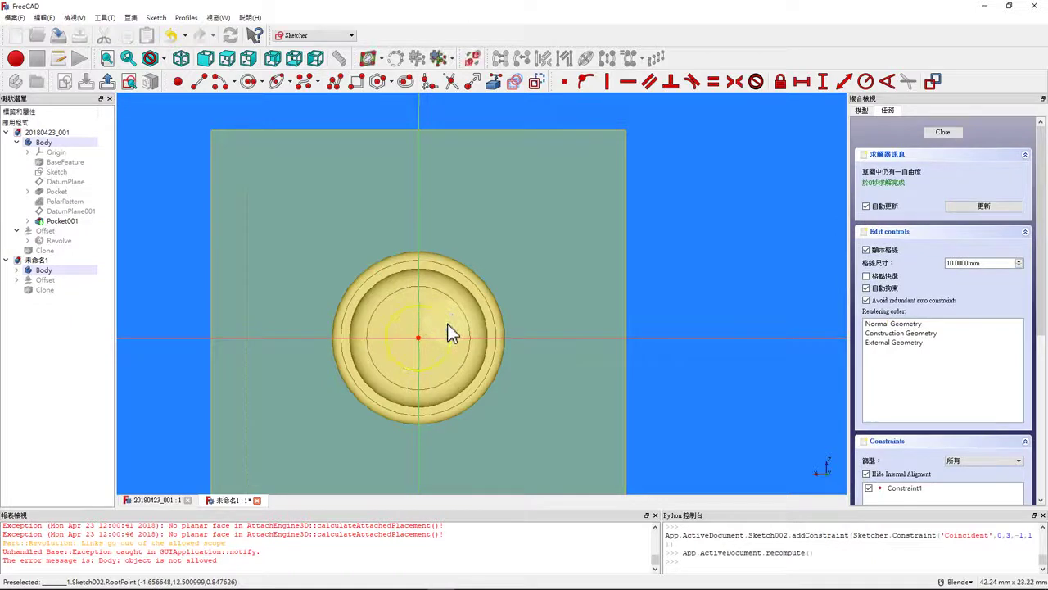
click(451, 334)
key(shift+r)
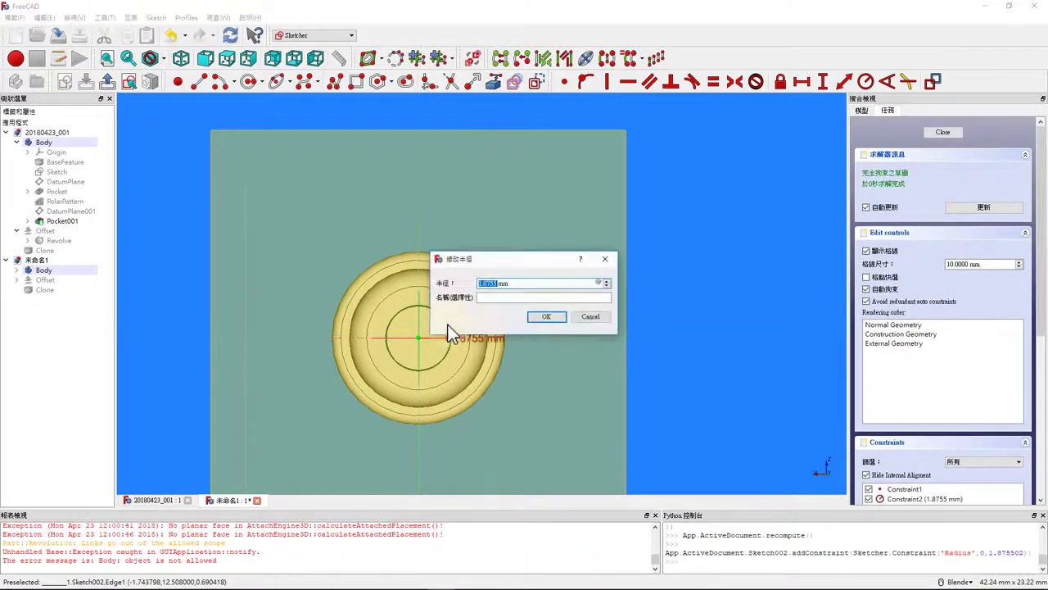
click(547, 318)
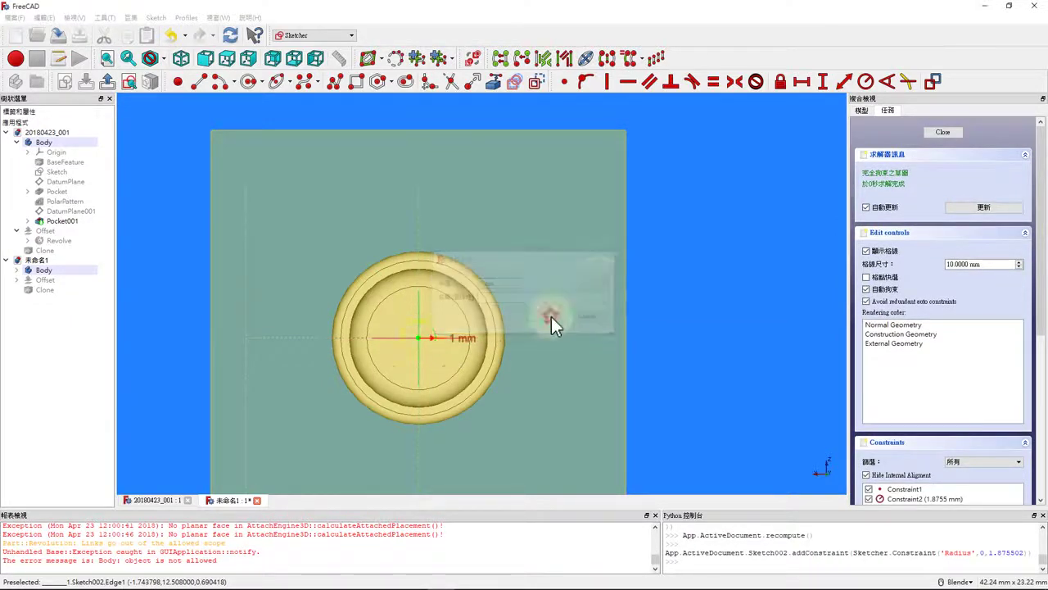
click(939, 134)
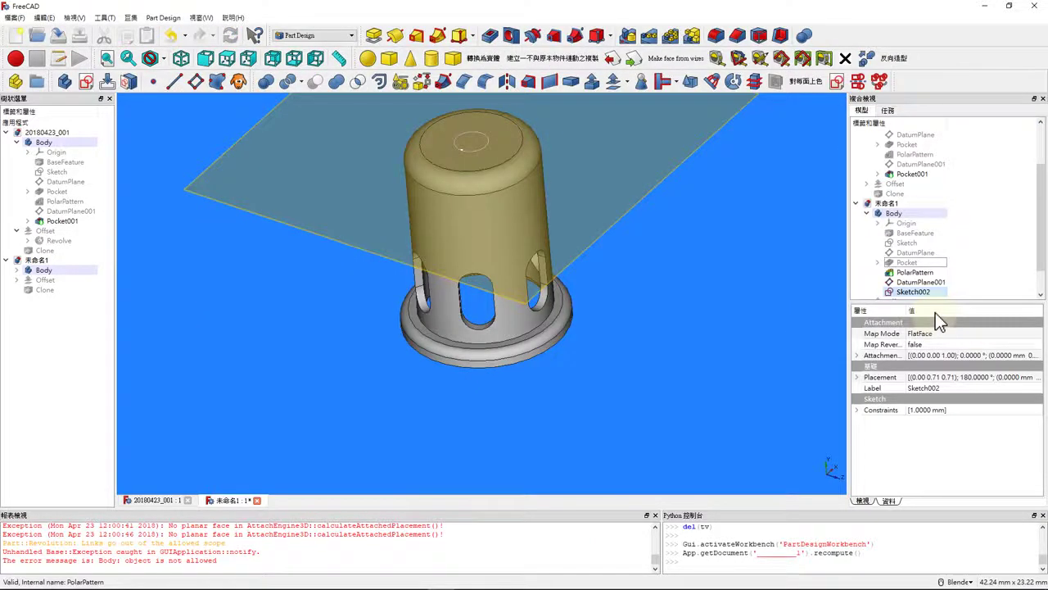
Step: Cut the 1 mm circle as a Through all pocket and hide DatumPlane001
click(983, 175)
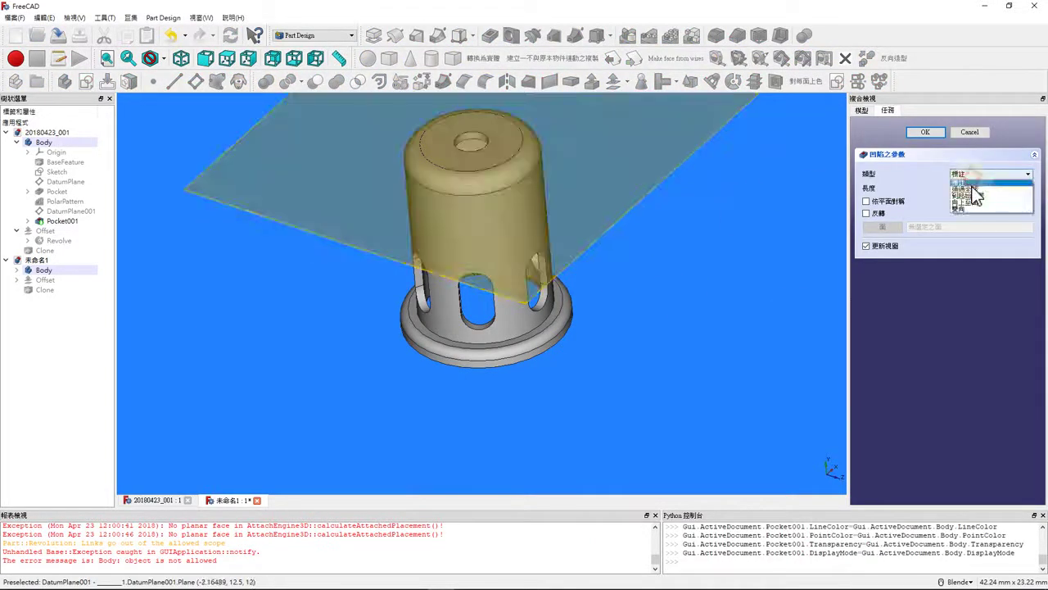
click(973, 189)
click(926, 132)
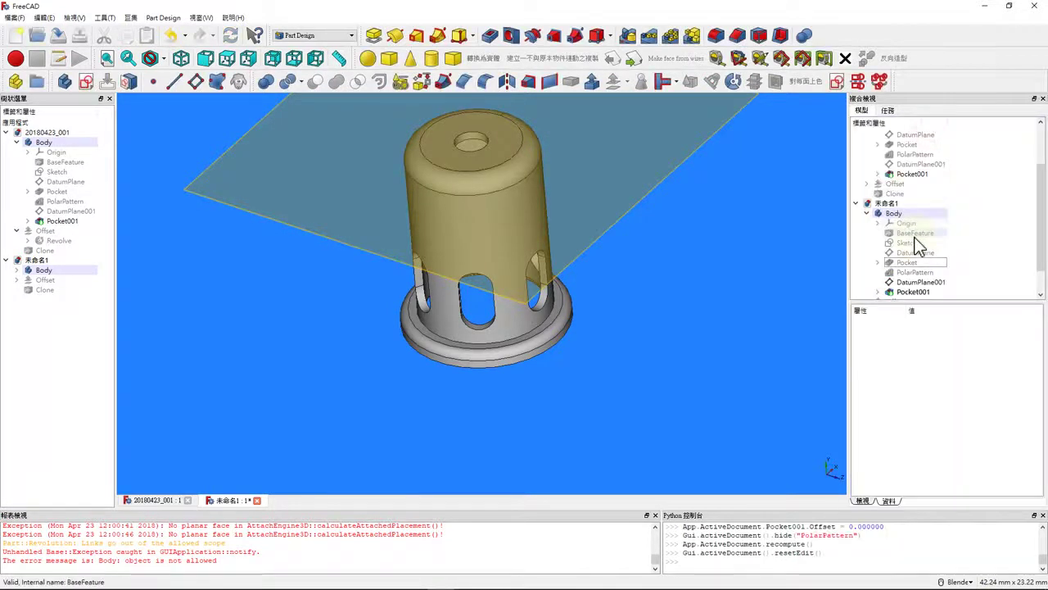
click(904, 283)
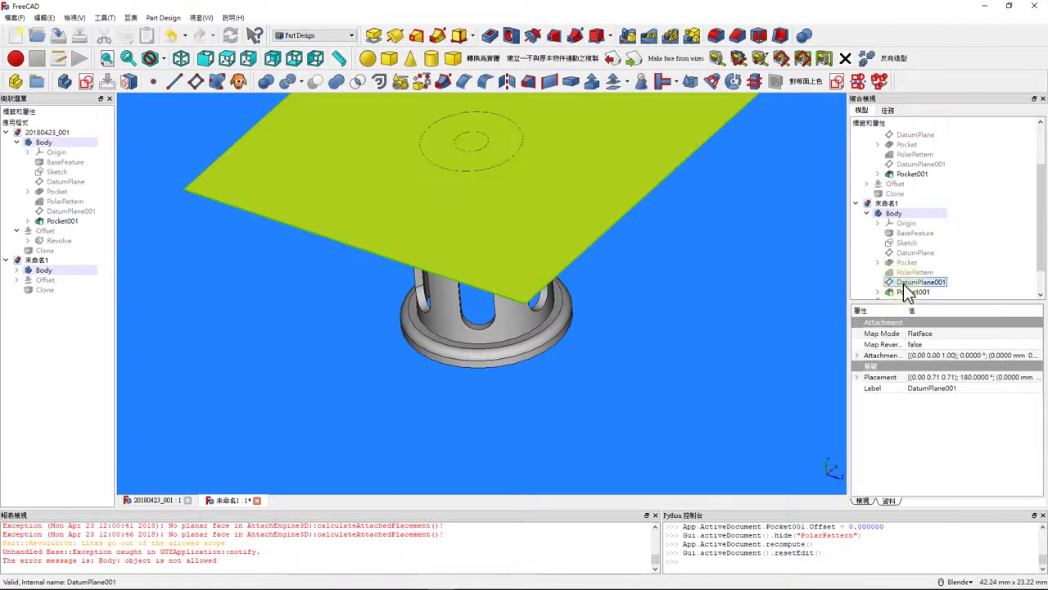
key(space)
Step: Inspect the centre hole from the isometric, bottom and front views
mouse_move(622, 281)
middle_down()
mouse_move(446, 224)
mouse_move(399, 263)
mouse_move(478, 315)
middle_up()
key(0)
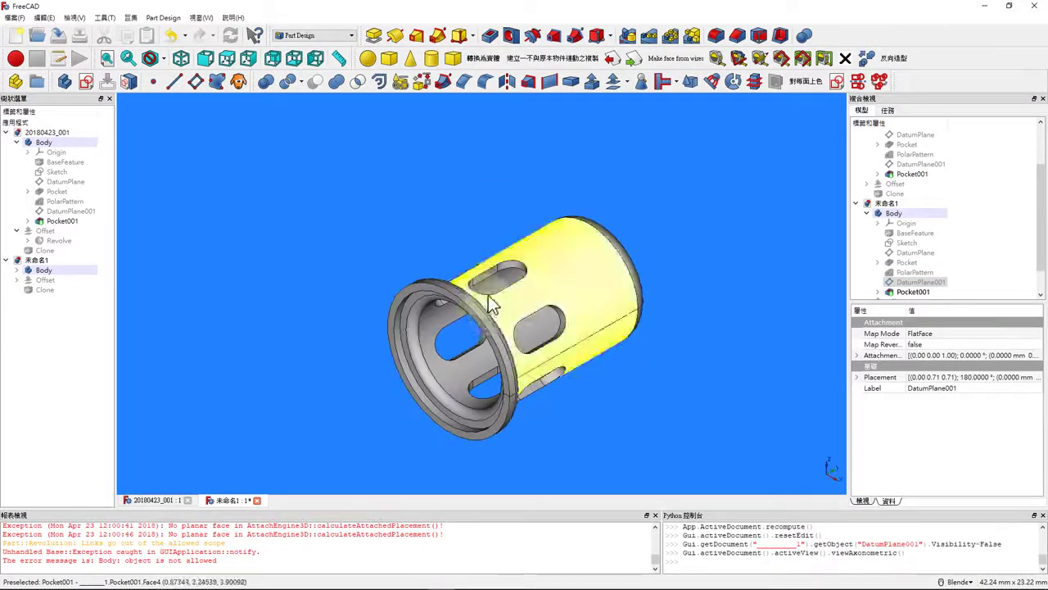
key(5)
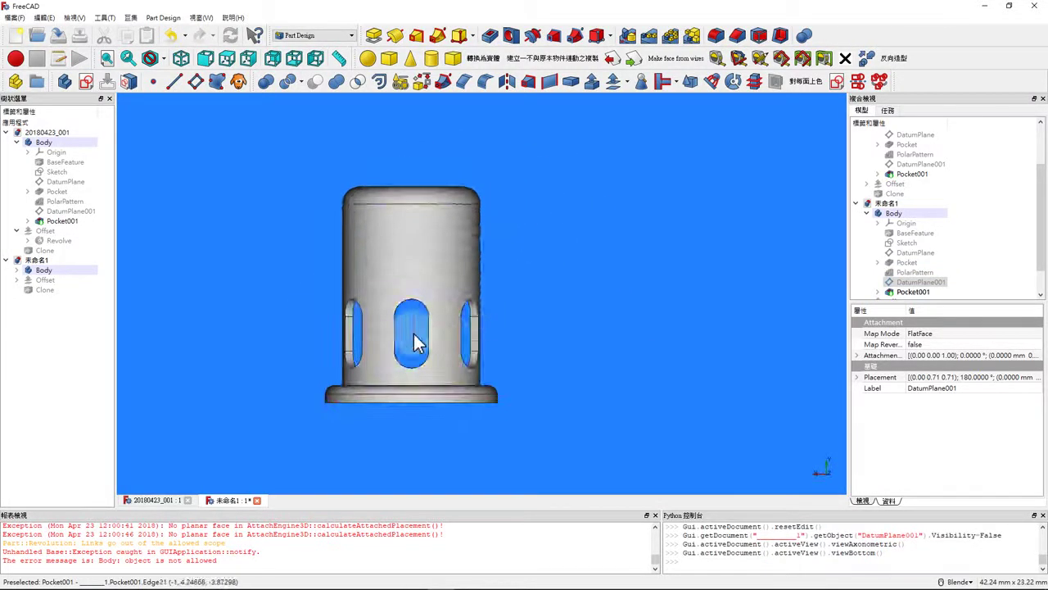
scroll(415, 343, down, 4)
scroll(422, 345, up, 2)
key(1)
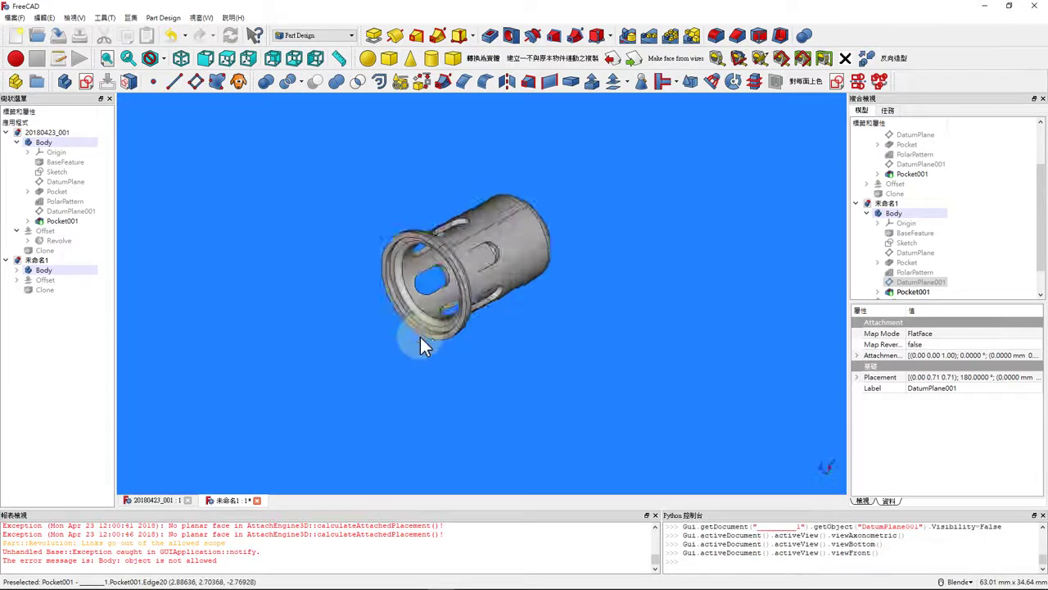
key(0)
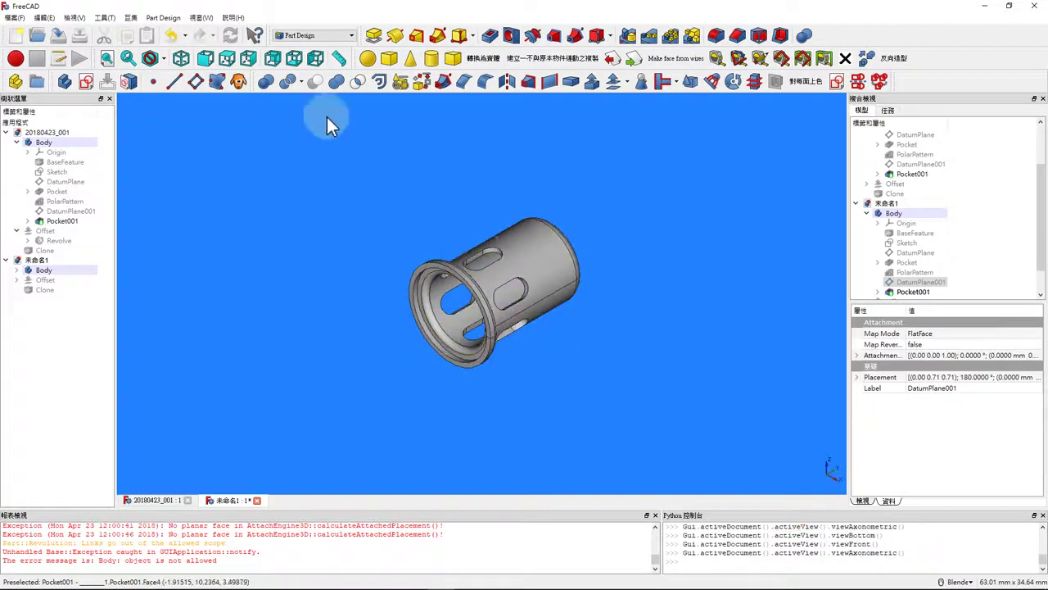
click(105, 18)
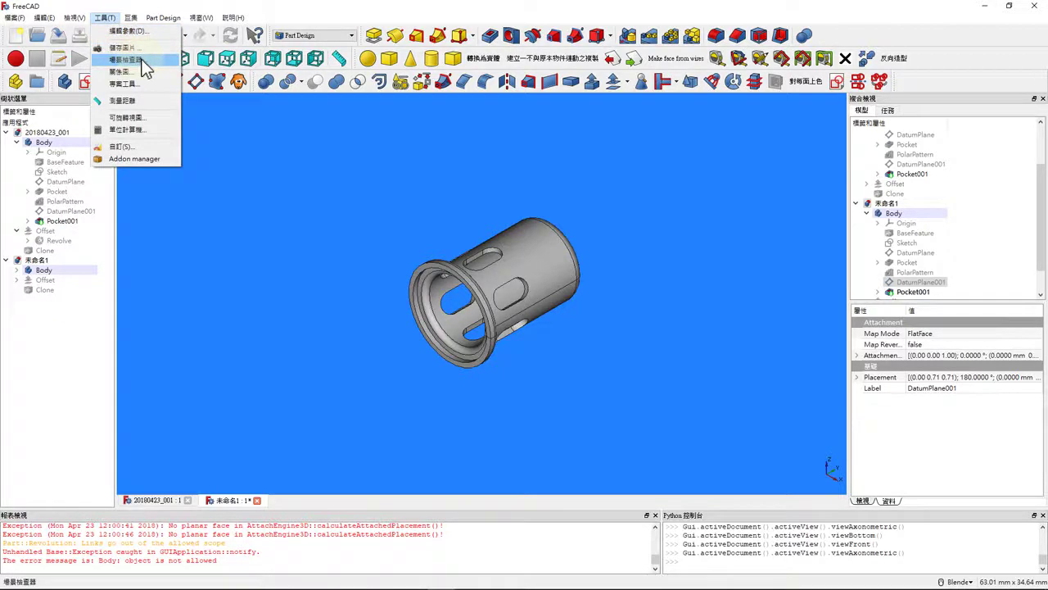
Step: Spin the finished sleeve with Tools > Turntable and expand the Body's feature tree
click(144, 121)
drag(518, 219, 197, 106)
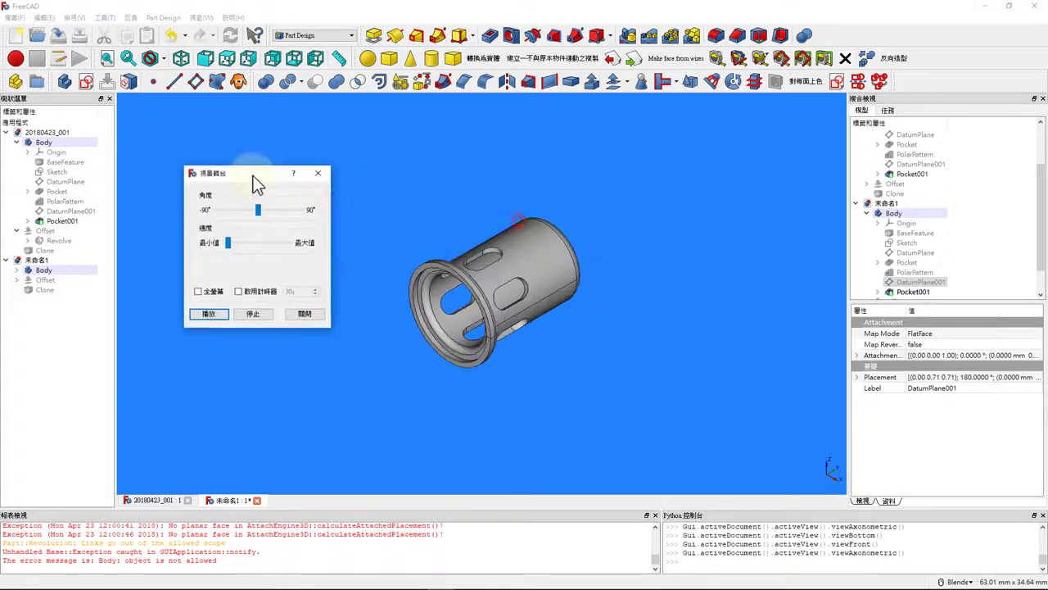
click(156, 244)
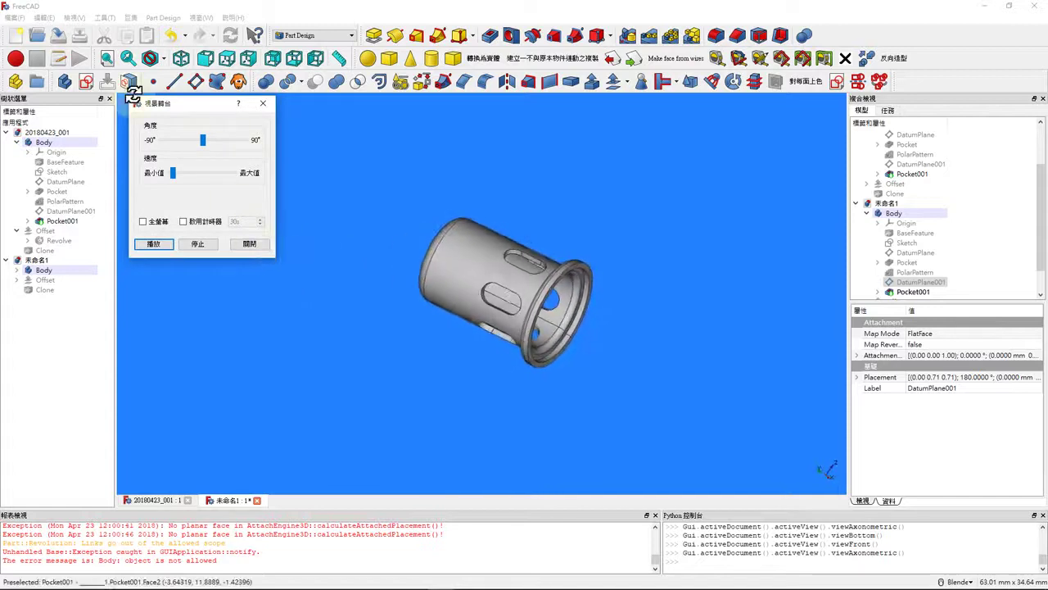
middle_drag(319, 211, 319, 211)
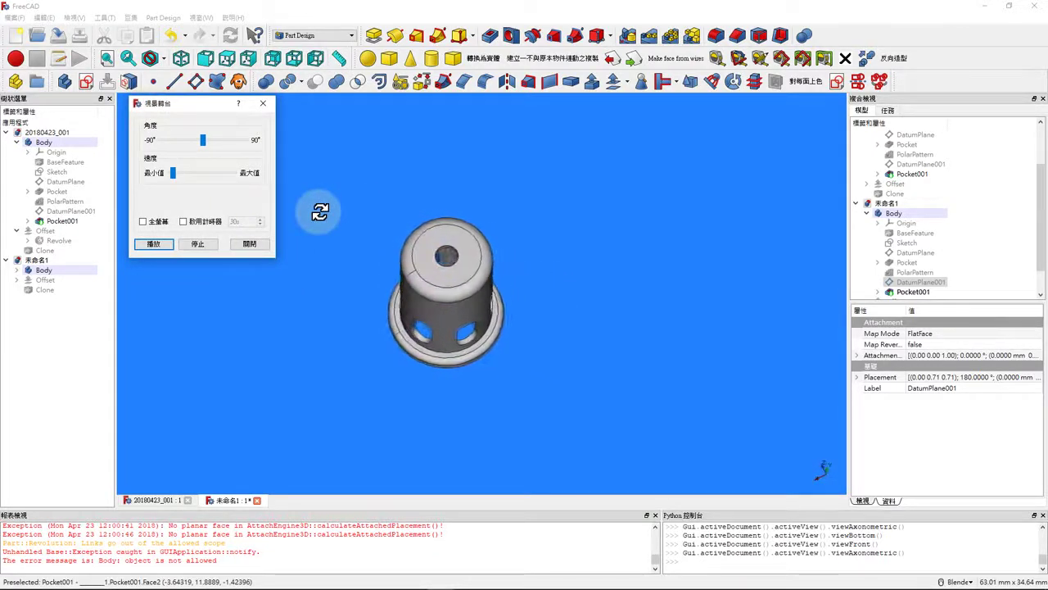
click(17, 270)
click(16, 361)
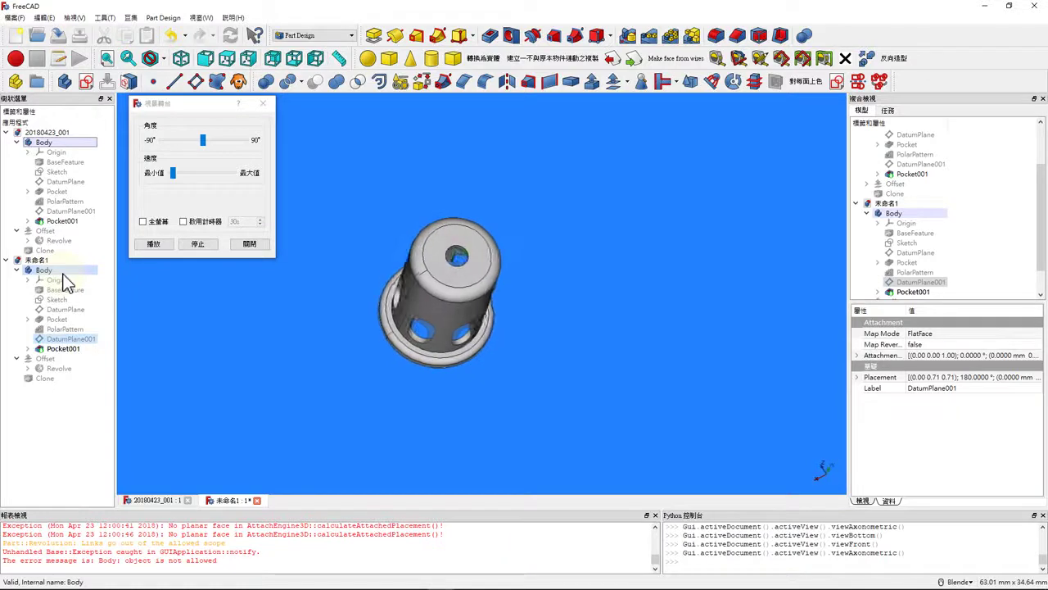
middle_drag(300, 353, 331, 369)
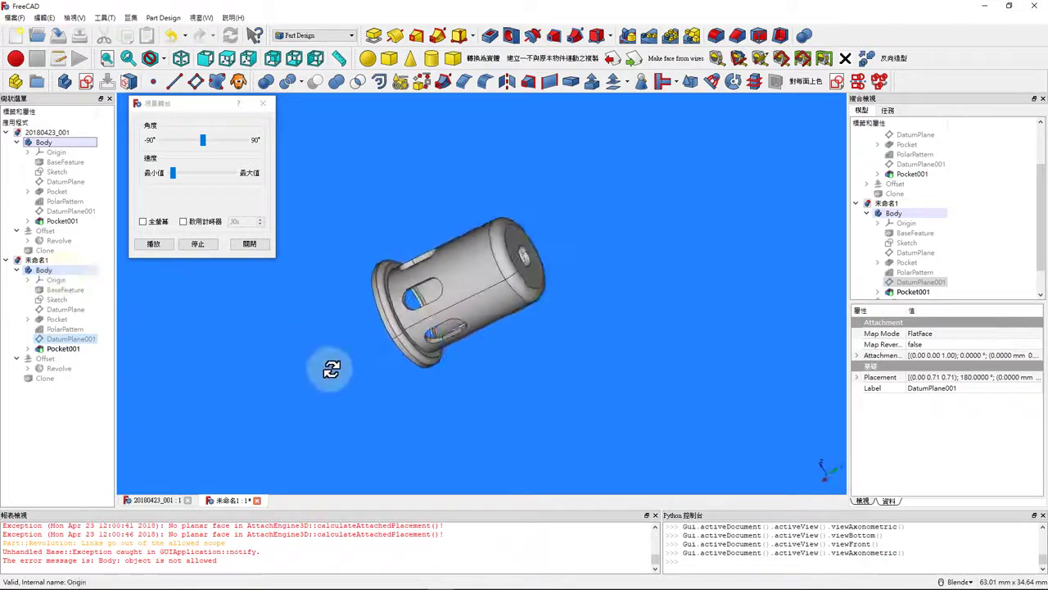